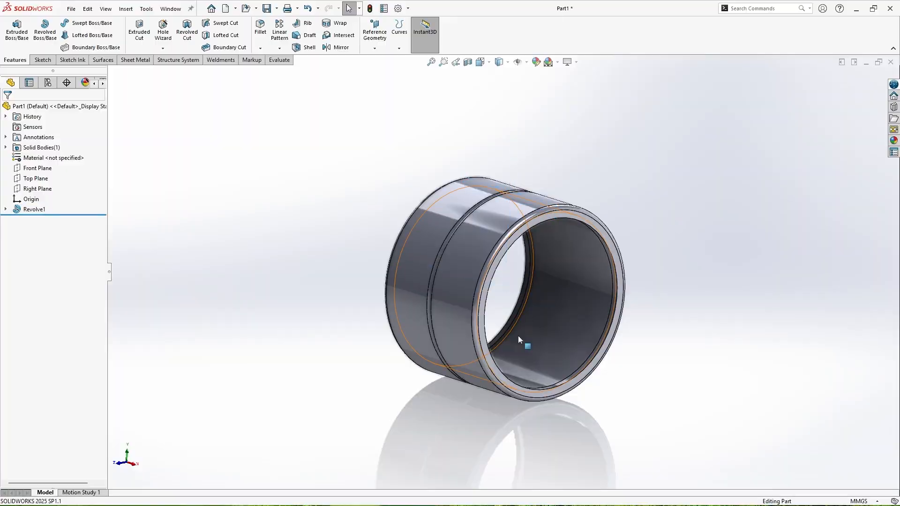
middle_drag(518, 336, 555, 310)
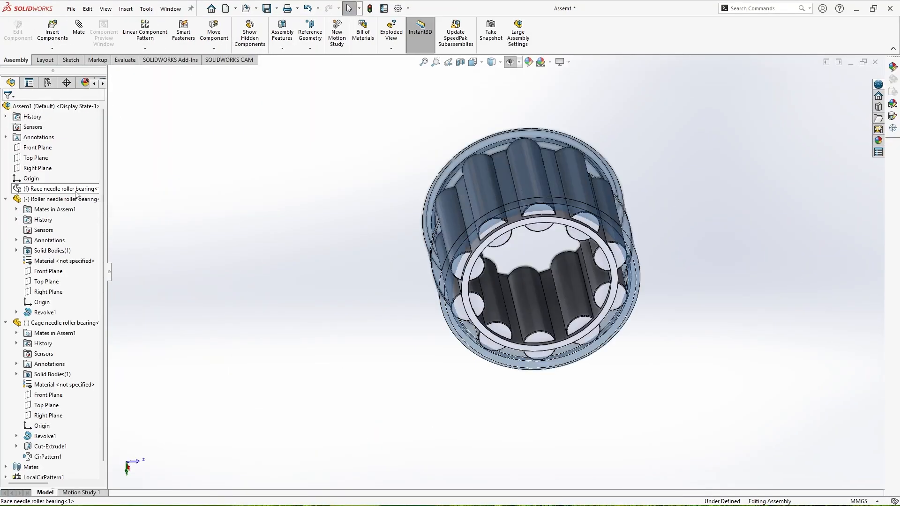
click(606, 205)
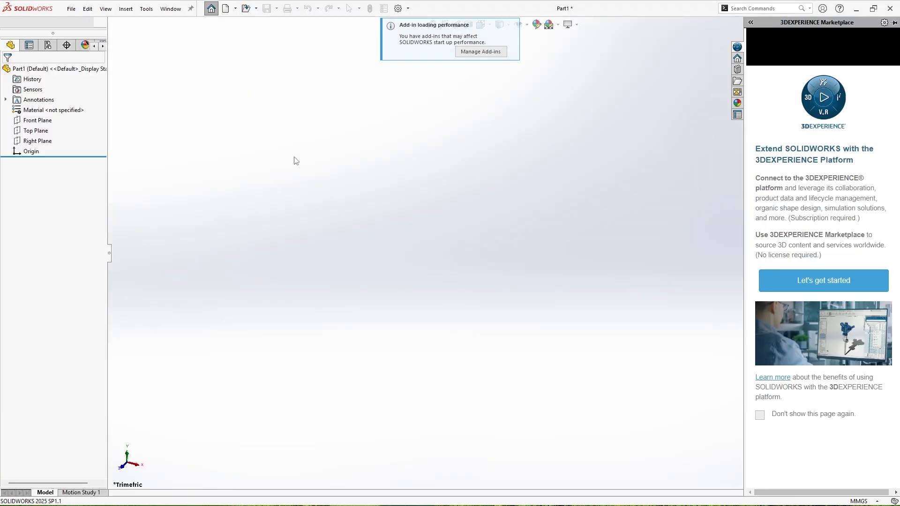
- Start a new sketch on the Front Plane and dismiss the add-in performance notice
click(13, 28)
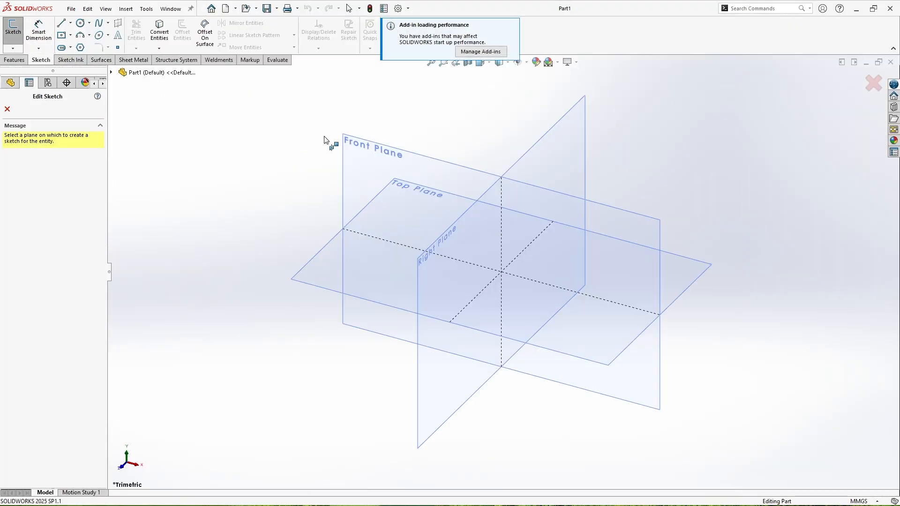
click(328, 141)
click(512, 27)
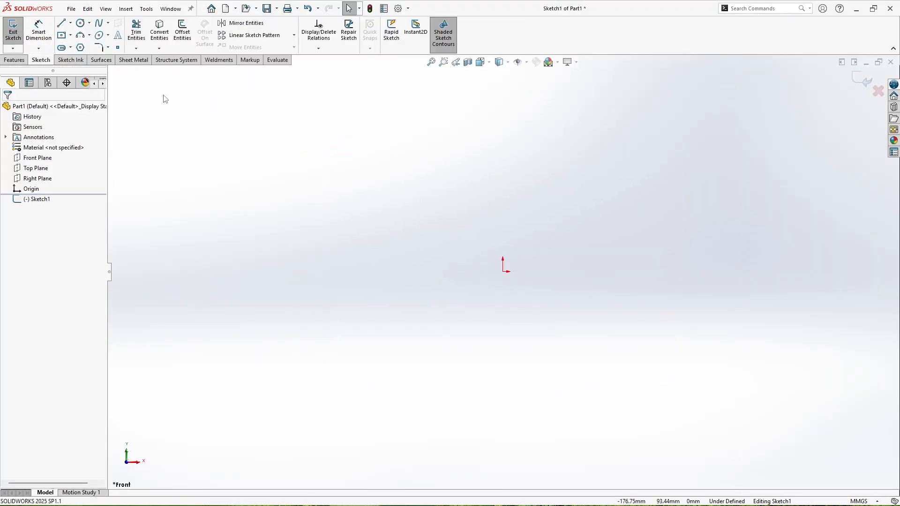
- Draw a horizontal midpoint line centred on the origin
click(70, 22)
click(89, 56)
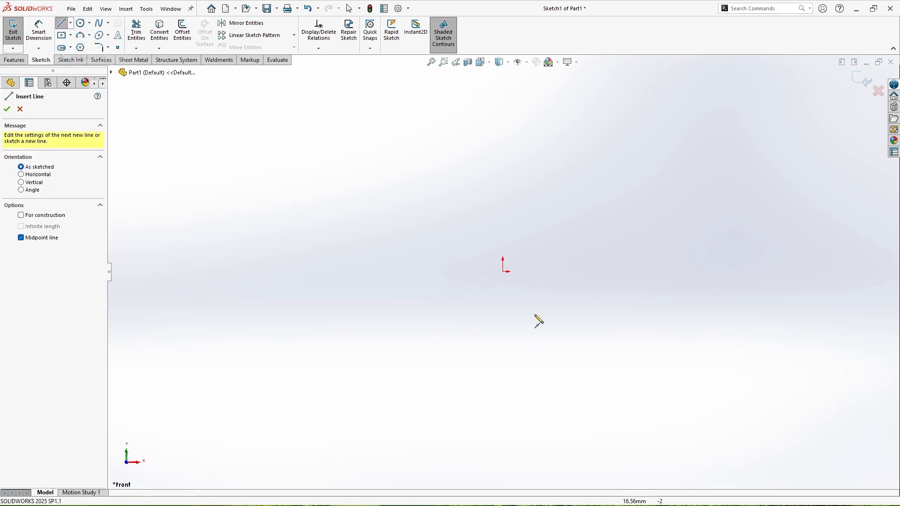
click(502, 271)
click(742, 272)
right_click(742, 272)
click(754, 279)
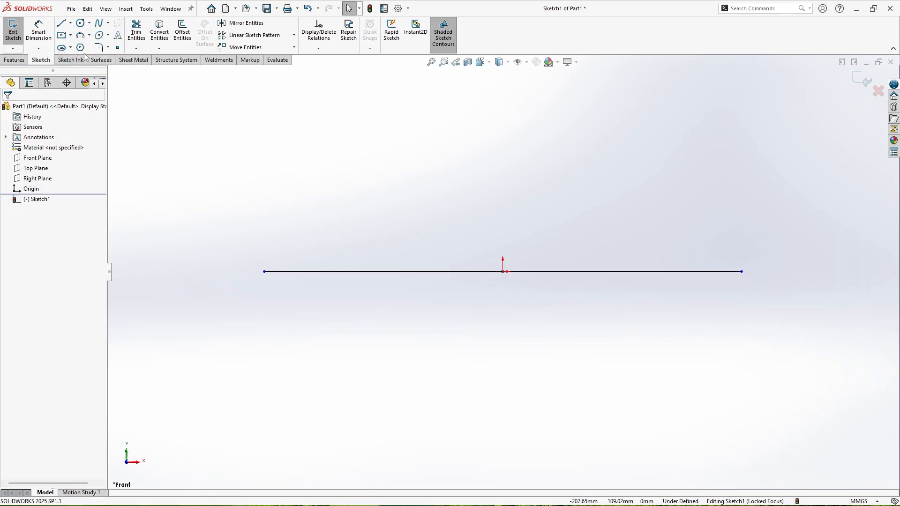
- Draw a vertical centreline about 94 mm long upward from the origin
click(71, 23)
click(89, 45)
click(502, 272)
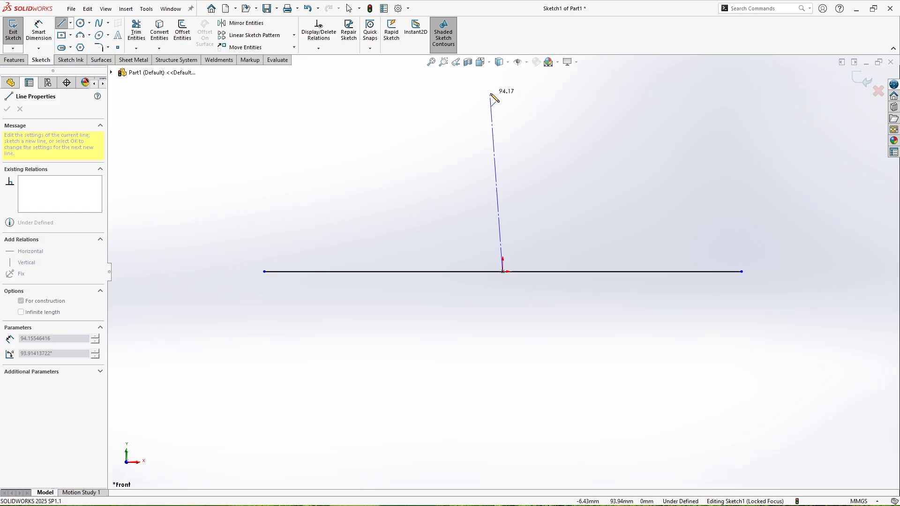
click(503, 96)
right_click(504, 93)
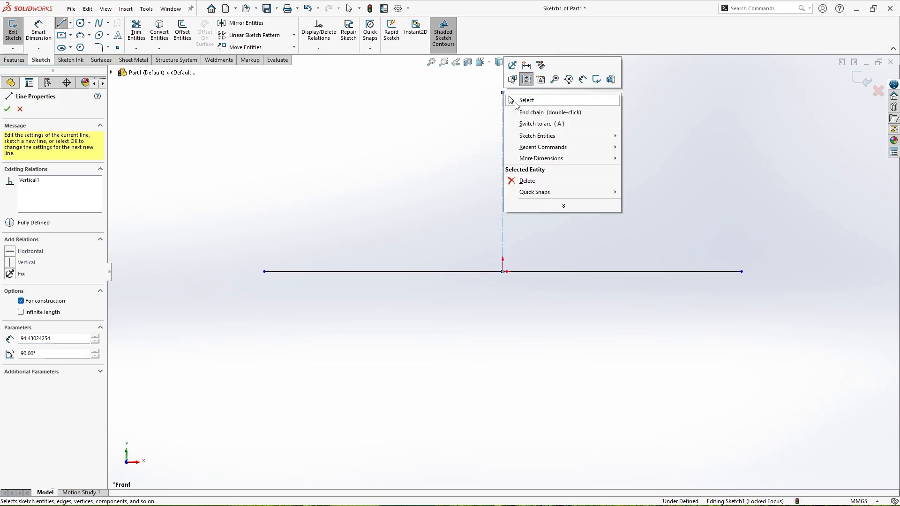
click(521, 99)
- Convert the horizontal line through the origin to construction geometry
key(z)
scroll(504, 211, down, 4)
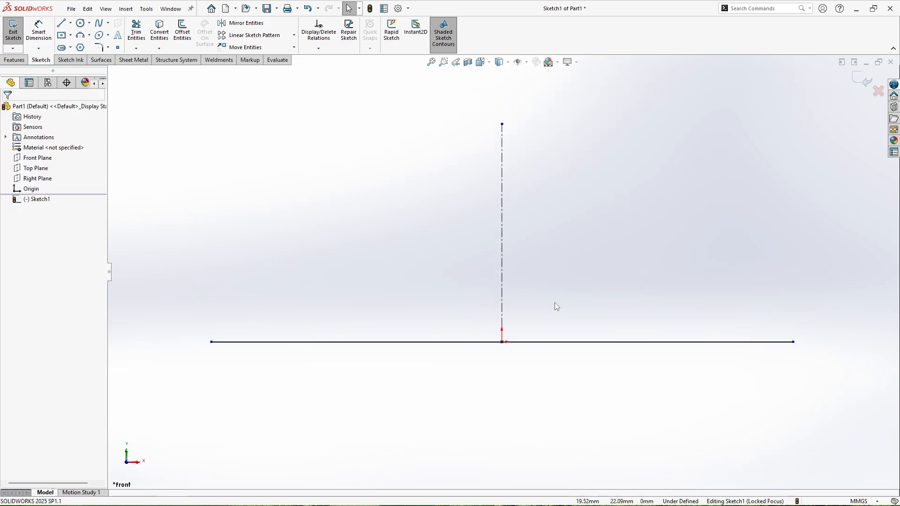
click(562, 345)
click(602, 315)
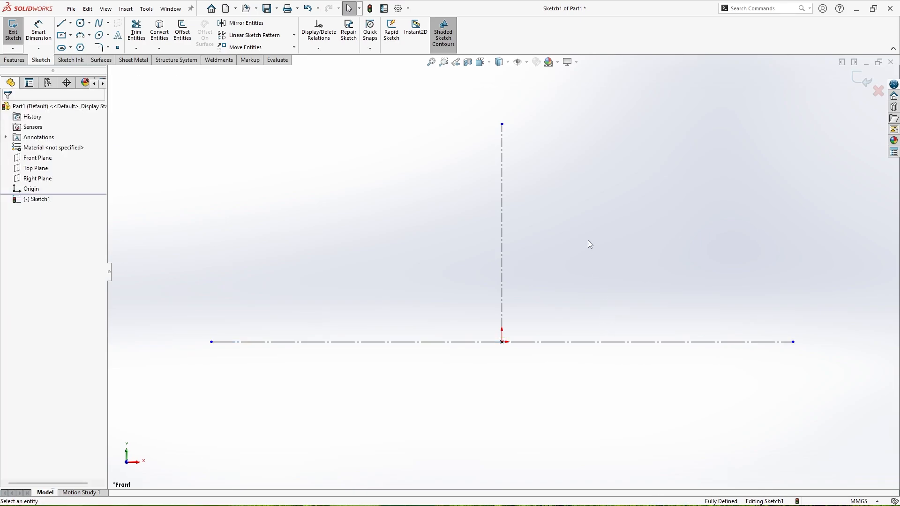
- Sketch a centre rectangle about 157 by 14 mm, centred on the vertical centreline above the origin
click(64, 36)
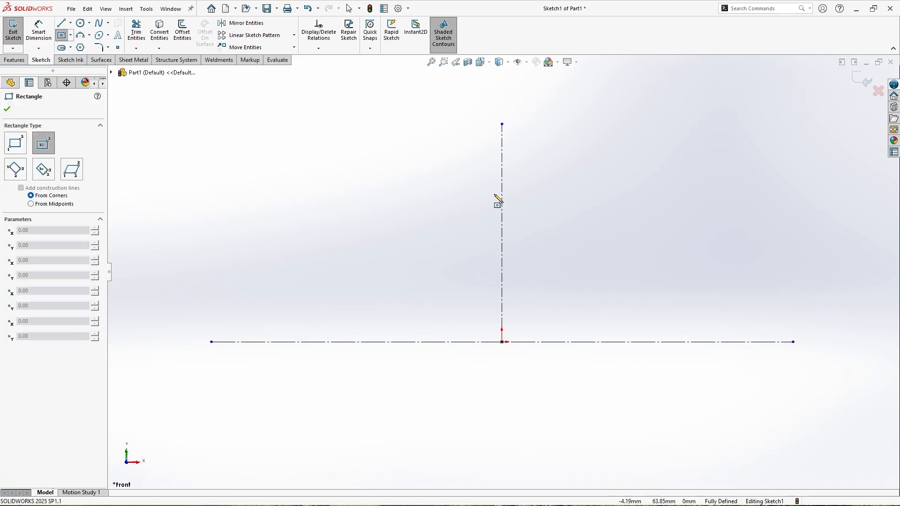
click(502, 196)
click(683, 211)
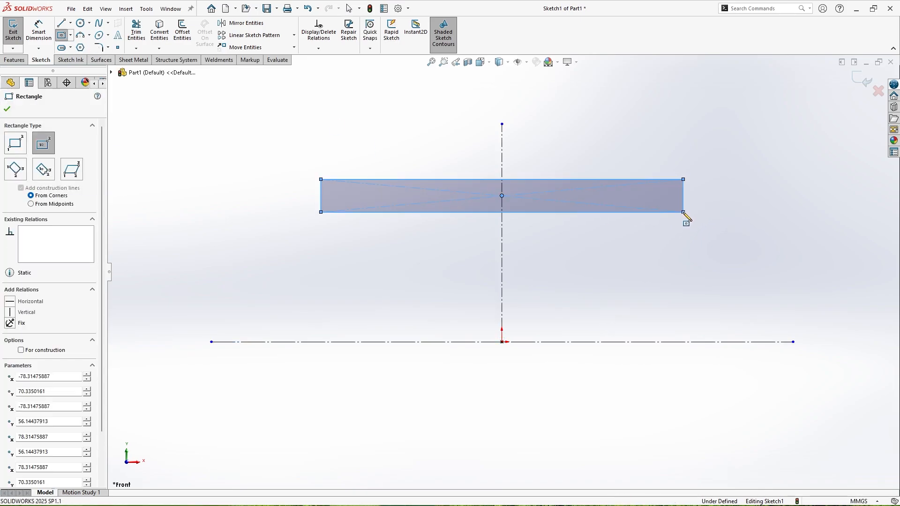
right_click(686, 218)
click(708, 219)
- Sketch a circle of about 14 mm radius centred on the vertical centreline, overlapping the rectangle's upper edge
click(80, 24)
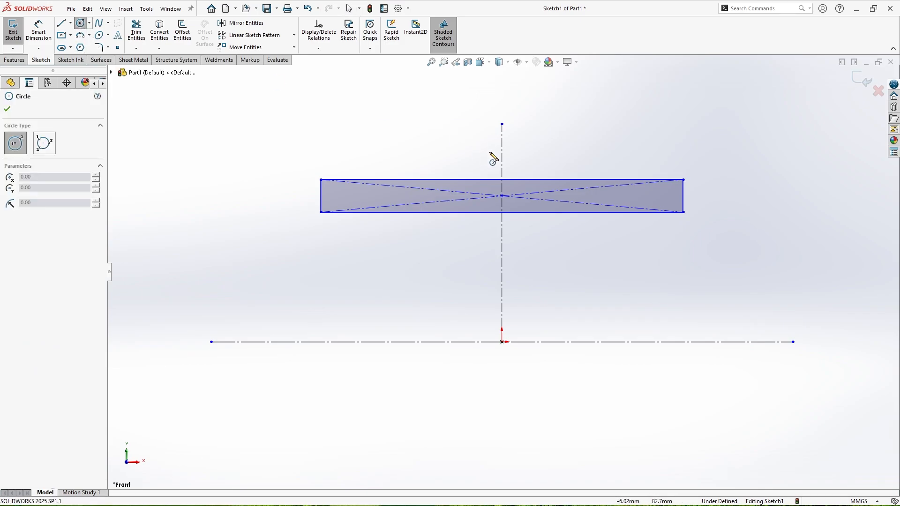
click(502, 155)
click(519, 185)
right_click(519, 183)
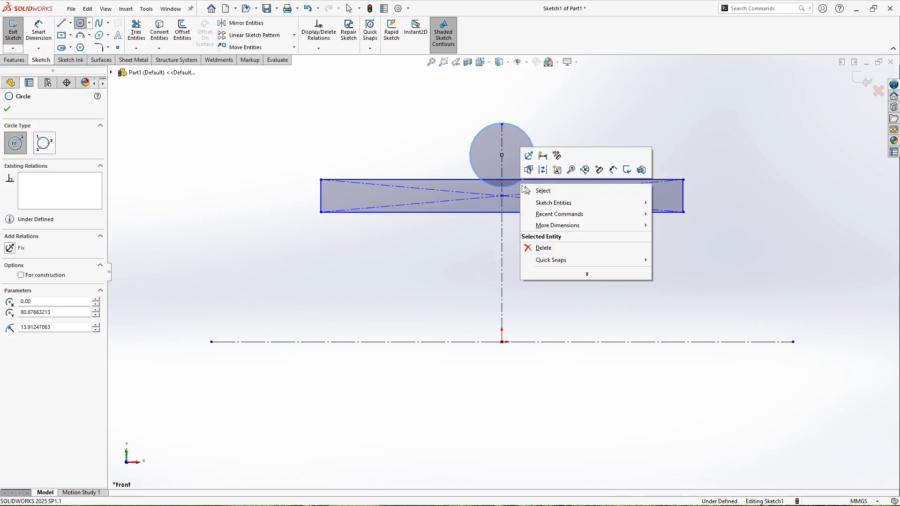
click(542, 190)
- Draw a three-line notch about 49 mm wide and 3 mm deep rising from the rectangle's lower edge
scroll(551, 231, up, 1)
click(40, 32)
key(l)
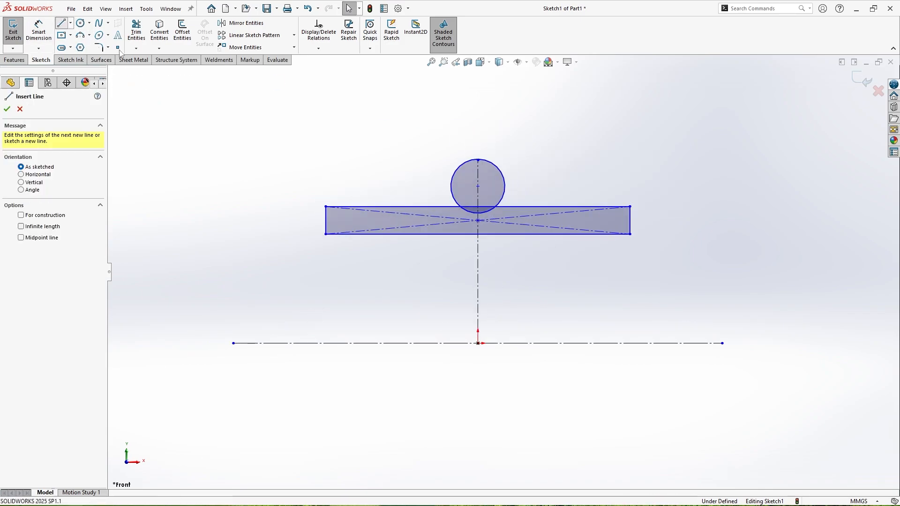
scroll(474, 272, up, 3)
click(387, 200)
click(387, 187)
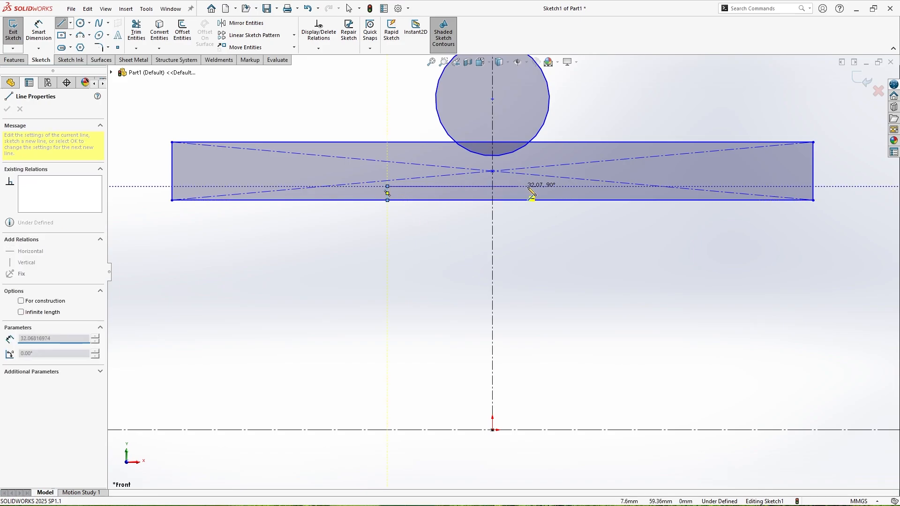
click(591, 187)
click(589, 200)
right_click(592, 201)
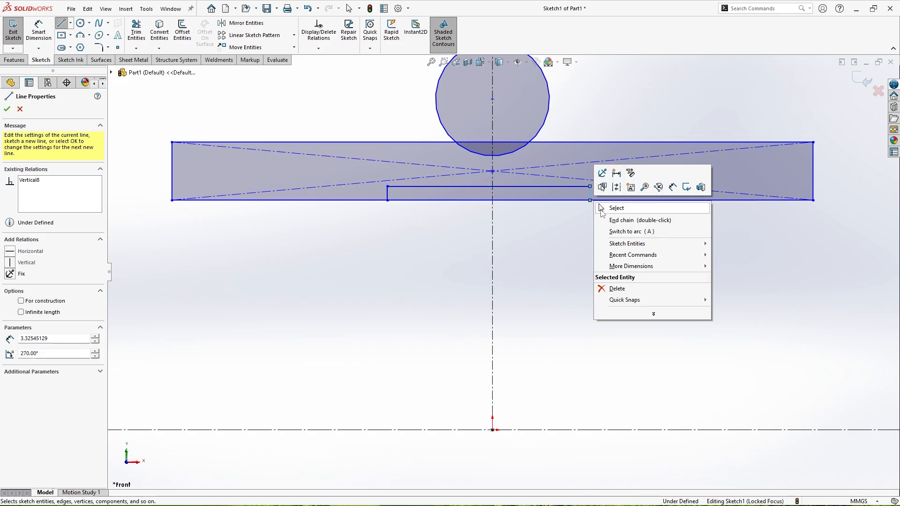
click(609, 207)
- Centre the notch's horizontal line on the vertical centreline with a Midpoint relation
click(488, 186)
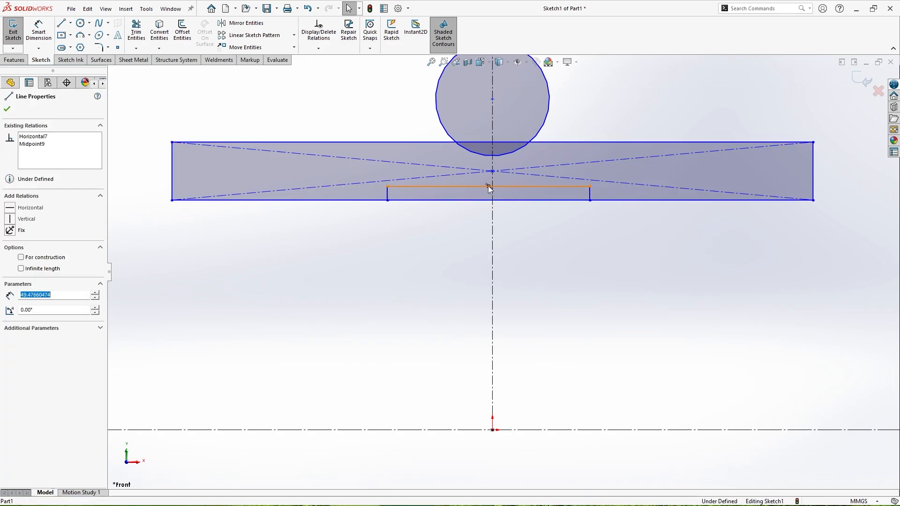
ctrl+click(493, 213)
key(Escape)
- Trim away the rectangle's lower edge between the two sides of the notch
key(f)
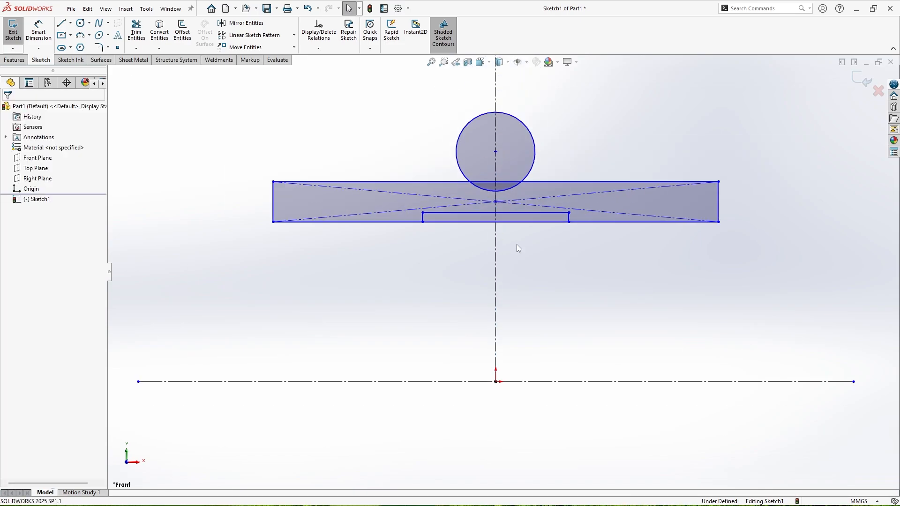
click(134, 29)
drag(440, 217, 444, 225)
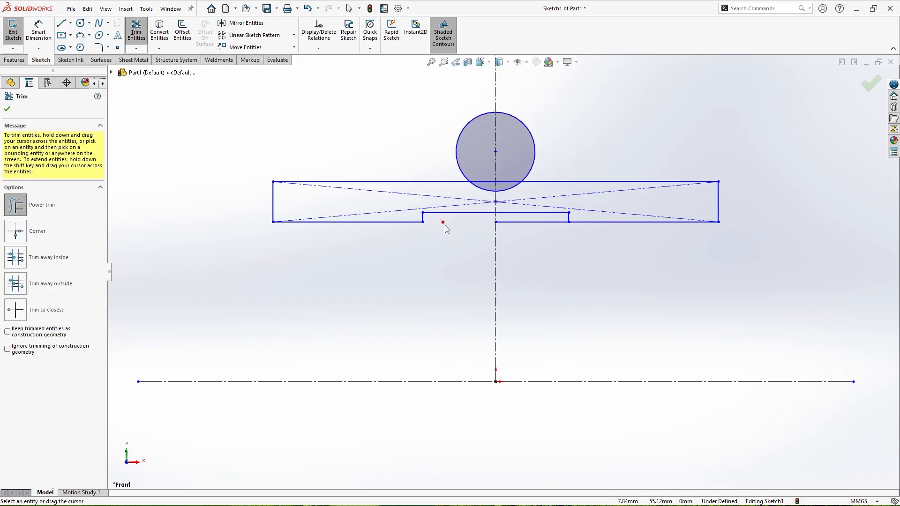
drag(530, 229, 530, 230)
right_click(548, 274)
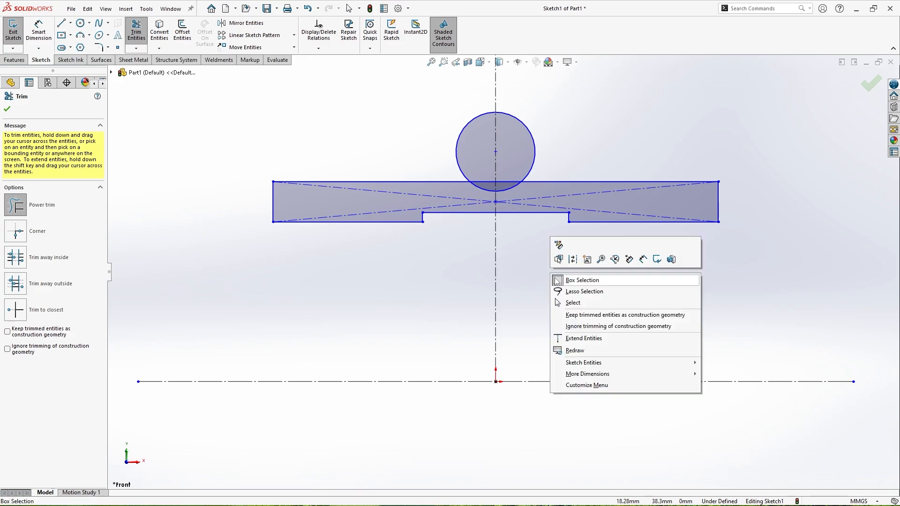
click(7, 108)
click(7, 108)
- Dimension the overall width between the profile's two outer vertical edges as 18 mm
scroll(417, 309, up, 2)
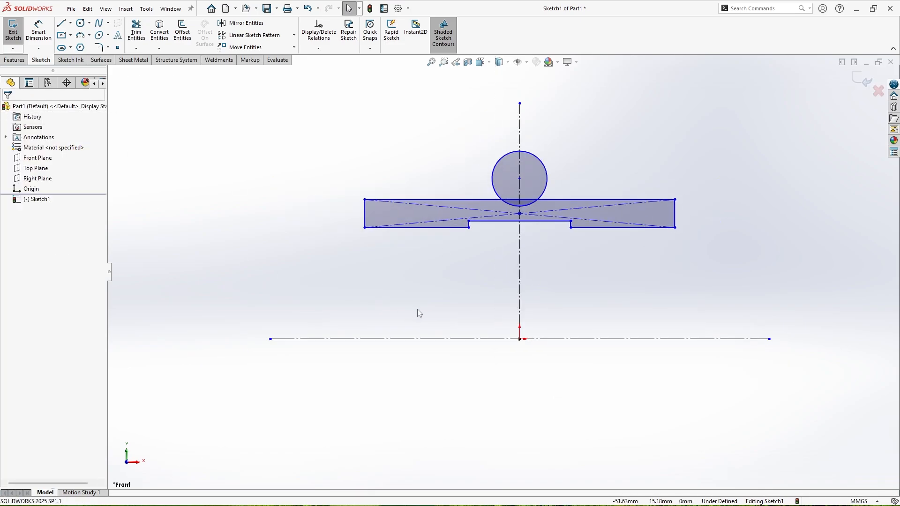
click(39, 29)
click(364, 213)
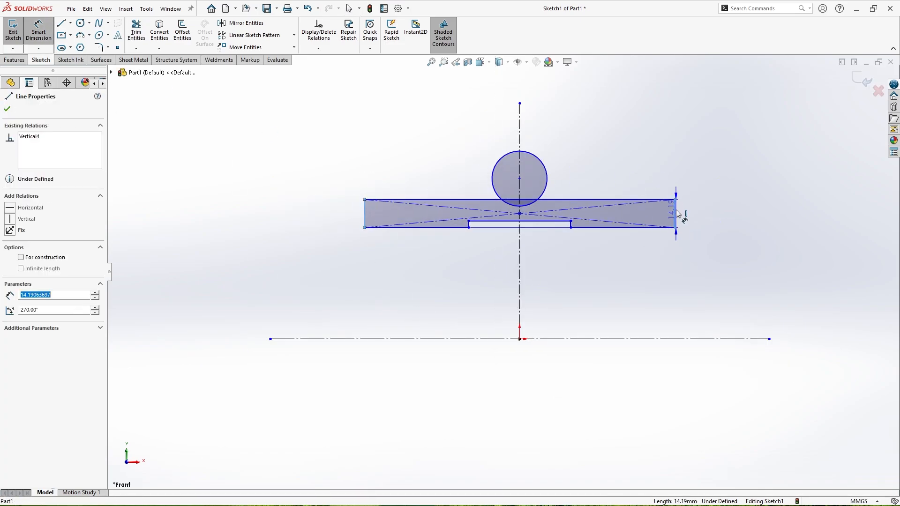
click(675, 213)
click(522, 93)
text(18)
key(Return)
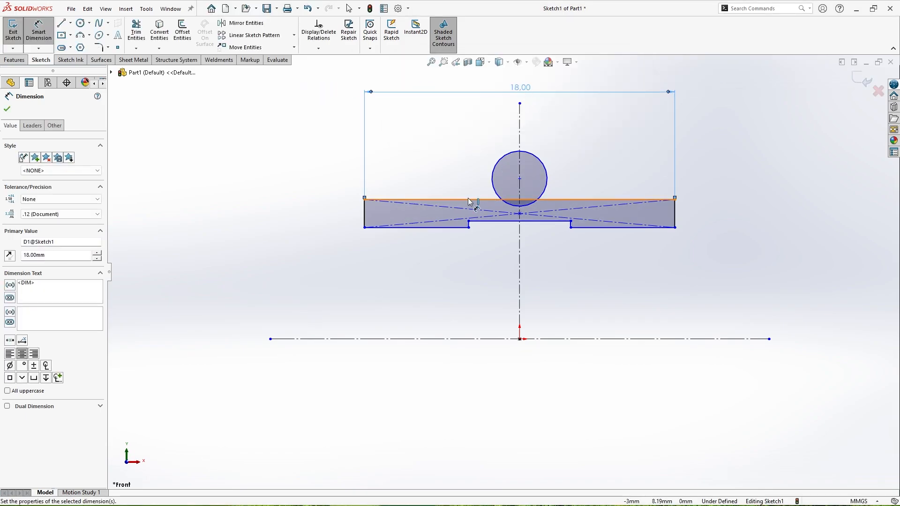
- Dimension the profile's upper edge 13 mm from the horizontal centreline
click(472, 200)
click(345, 338)
click(320, 268)
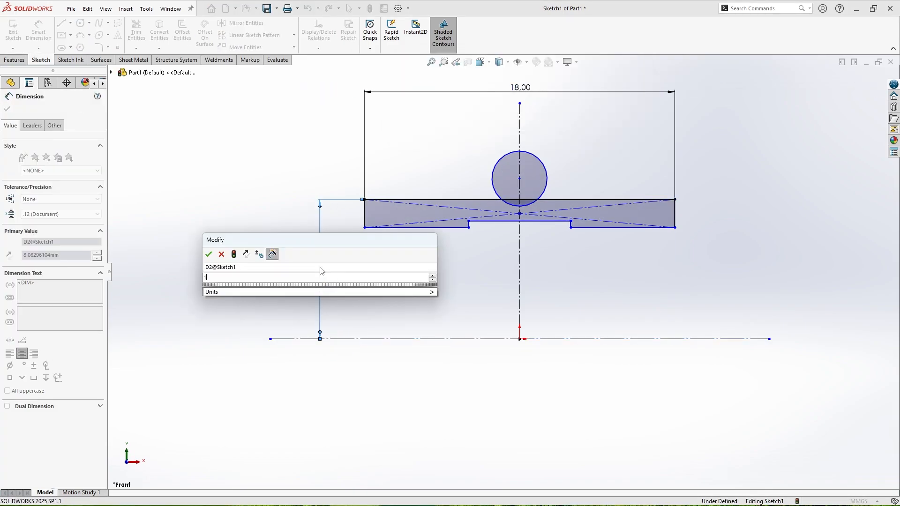
text(13)
key(Return)
- Dimension the notch's horizontal line 11.9 mm from the horizontal centreline
key(f)
click(556, 273)
click(694, 445)
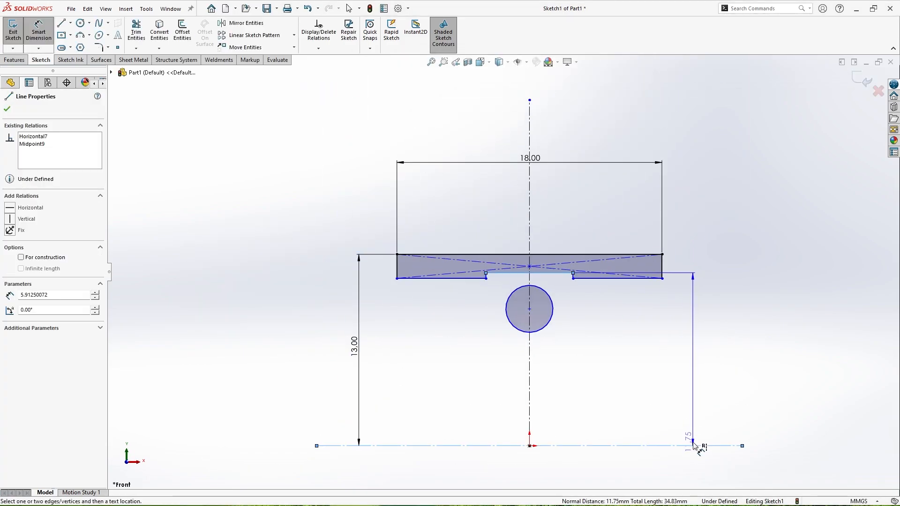
click(722, 345)
text(11.9)
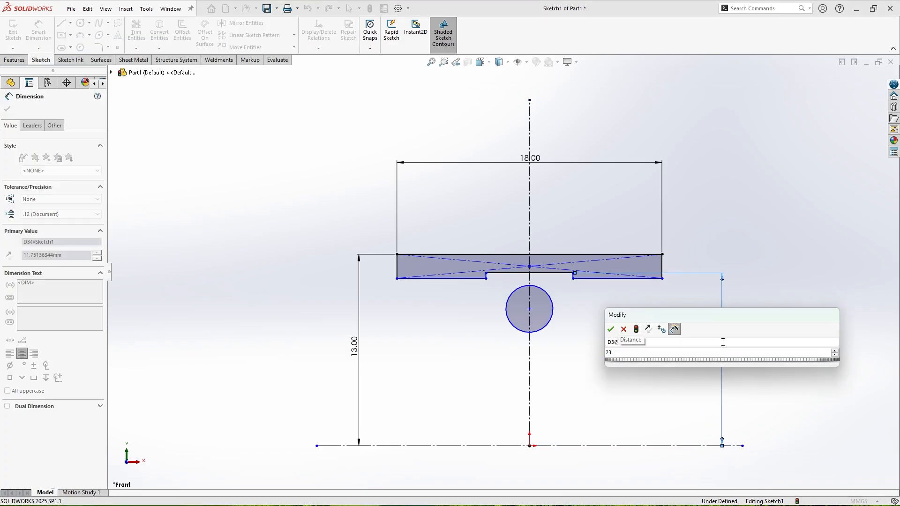
key(Return)
- Dimension the notch depth as 0.55 mm from the profile's lower edge
key(f)
click(442, 251)
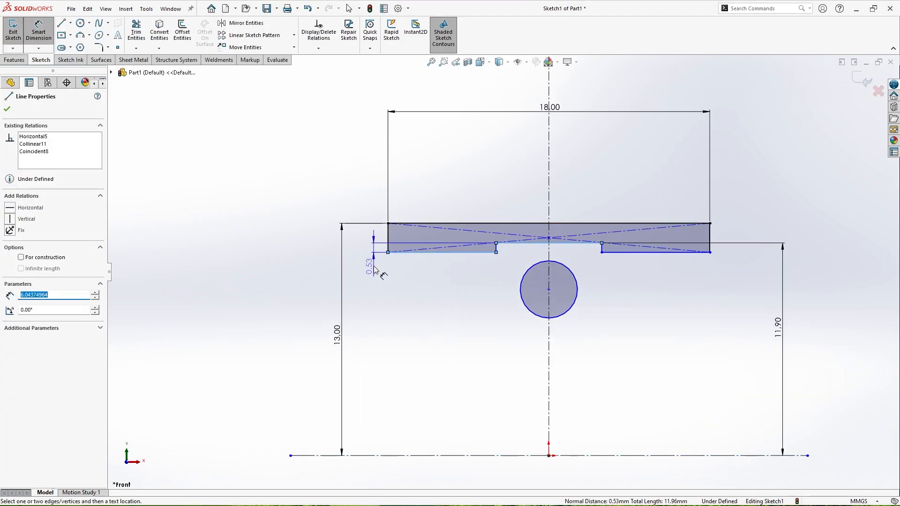
click(375, 277)
text(0.55)
key(Return)
- Dimension the notch width between its two vertical sides as 16.2 mm
click(601, 248)
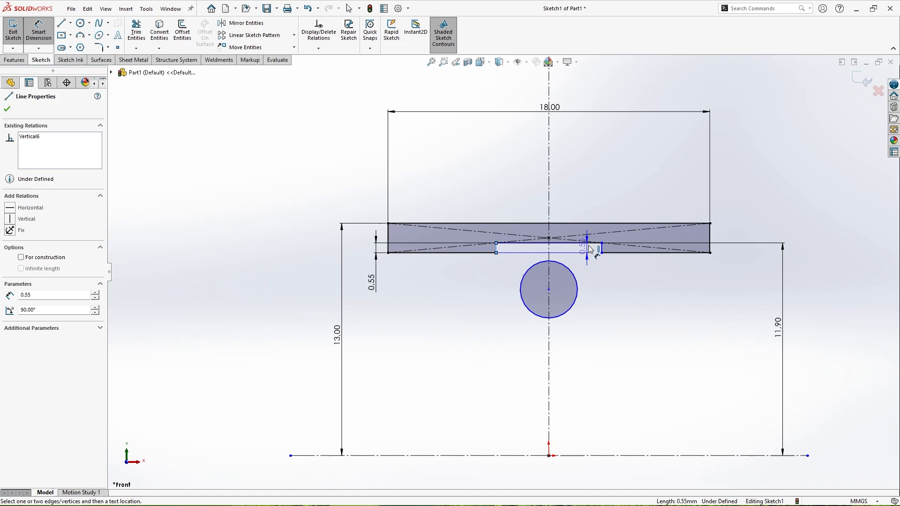
click(496, 247)
click(571, 365)
text(16.2)
key(Return)
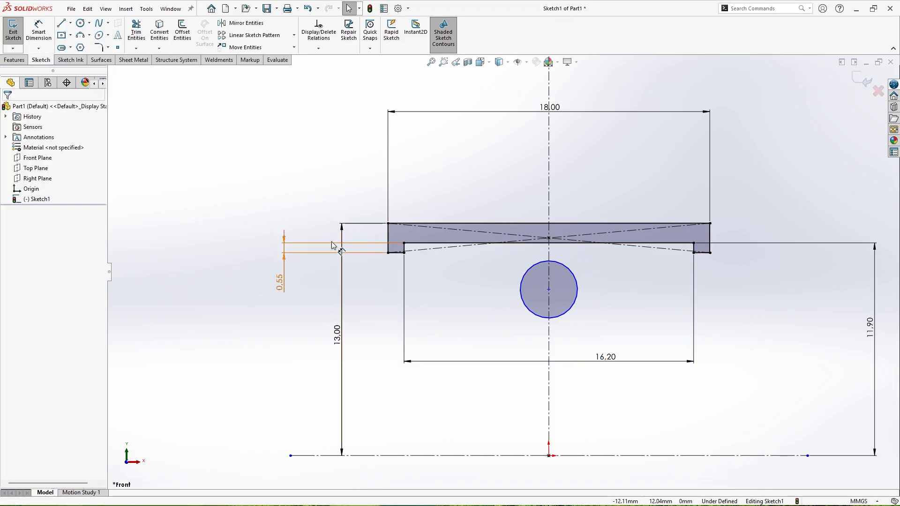
- Reposition the 13 mm dimension and move the circle up the centreline so it overlaps the profile's upper edge
drag(324, 336, 329, 336)
key(Escape)
drag(548, 290, 562, 160)
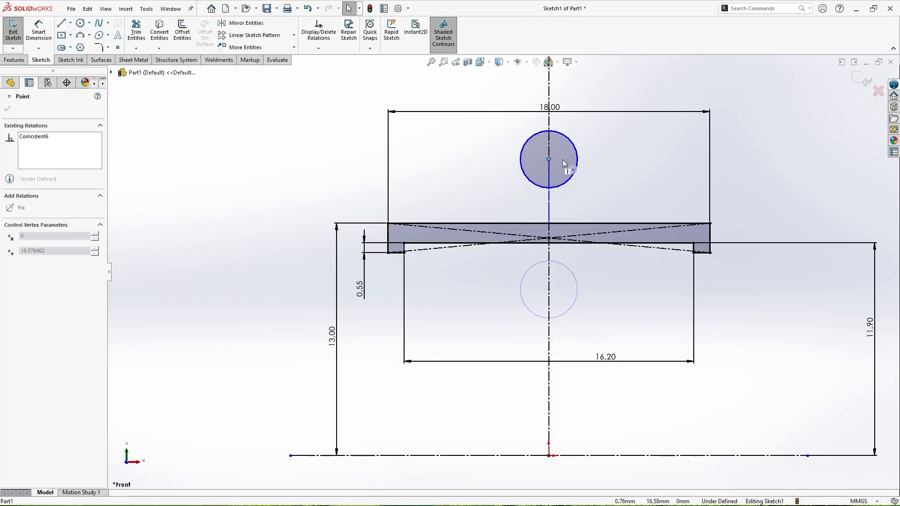
click(691, 200)
scroll(691, 200, up, 2)
scroll(537, 211, down, 1)
drag(536, 190, 537, 223)
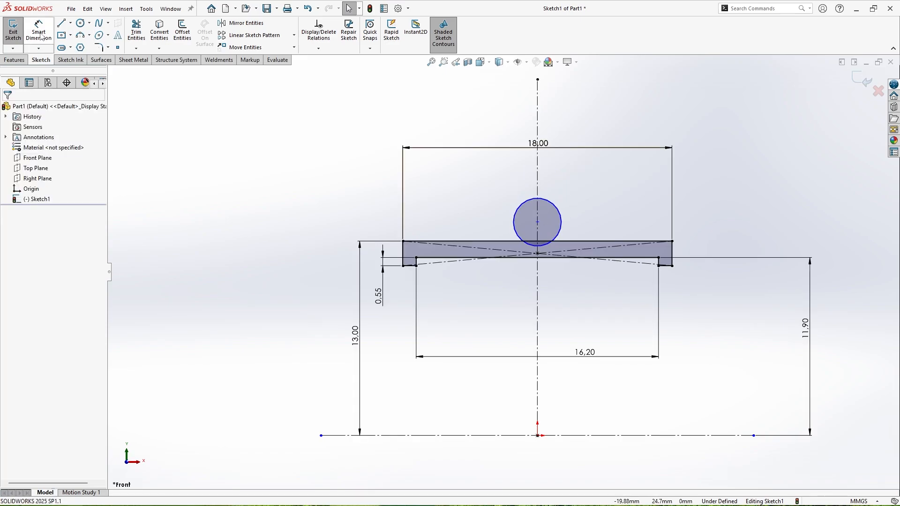
- Dimension the circle's centre 0.45 mm above the profile's upper edge
click(38, 32)
click(537, 222)
click(487, 241)
click(377, 221)
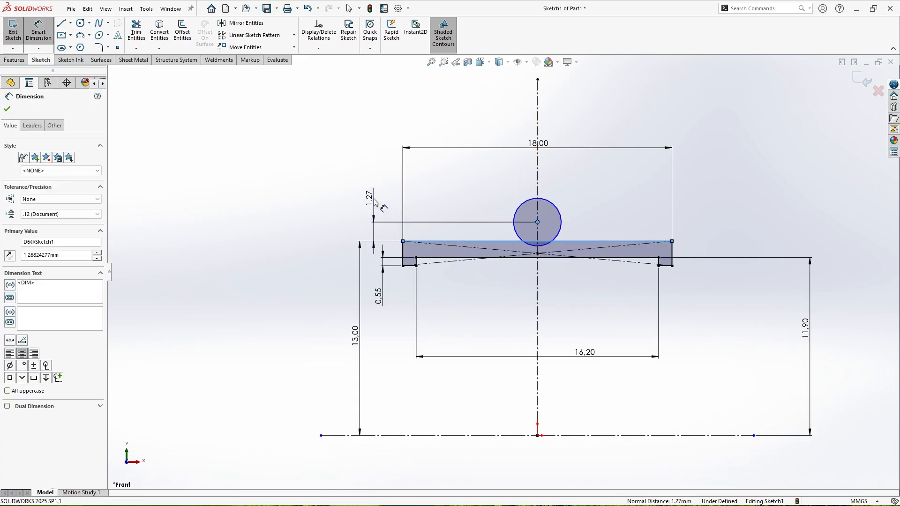
text(0.45)
key(Return)
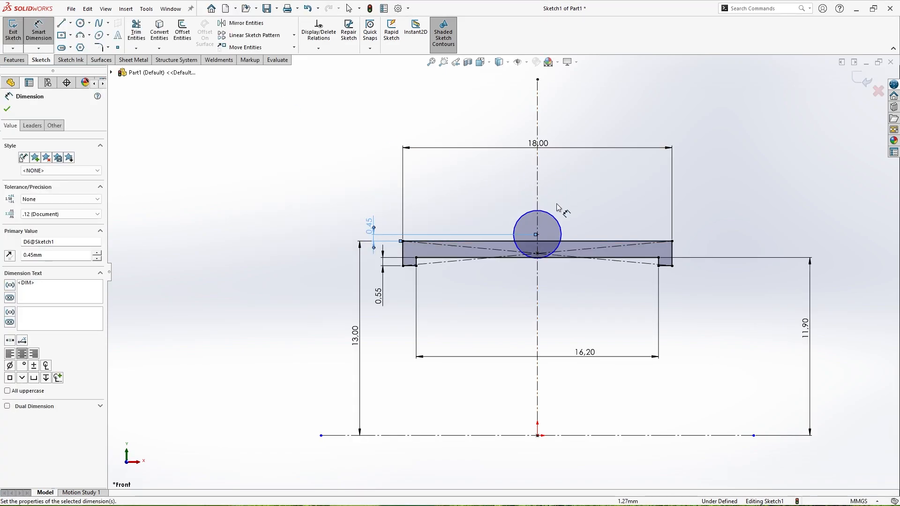
- Dimension the circle's diameter as 1.2 mm
click(561, 230)
click(628, 181)
text(1)
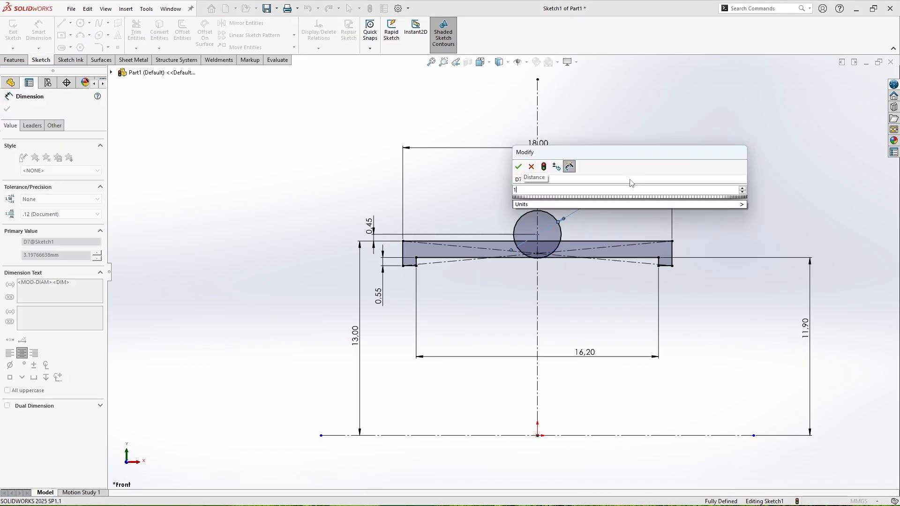
text(.2)
key(Return)
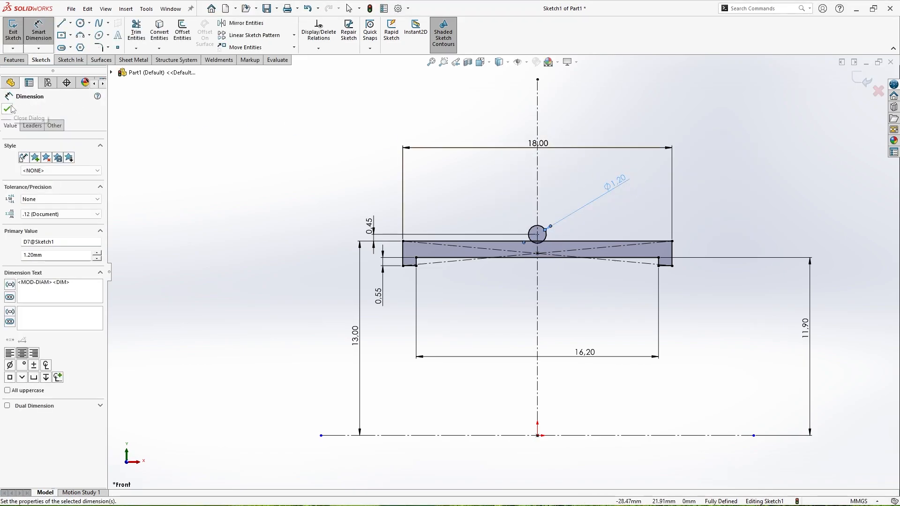
- Fillet the two upper outer corners of the profile with a 0.6 mm radius
click(98, 48)
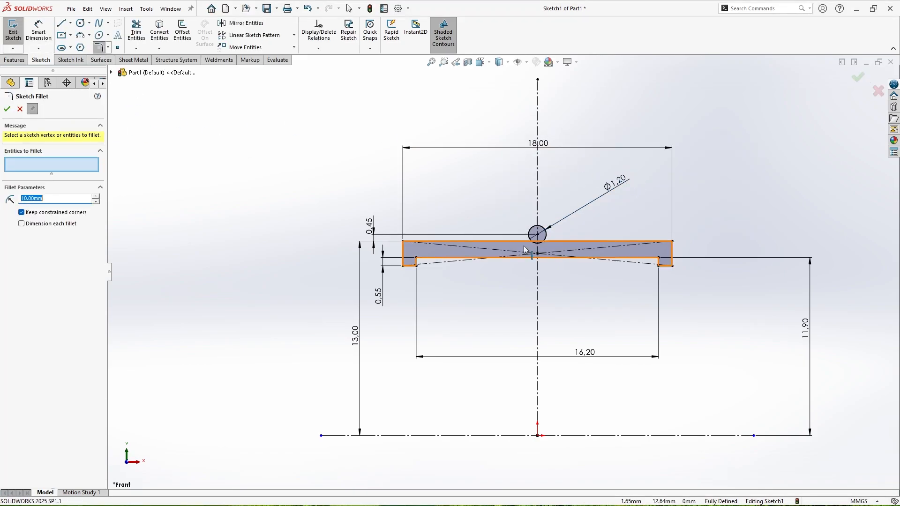
scroll(468, 240, down, 3)
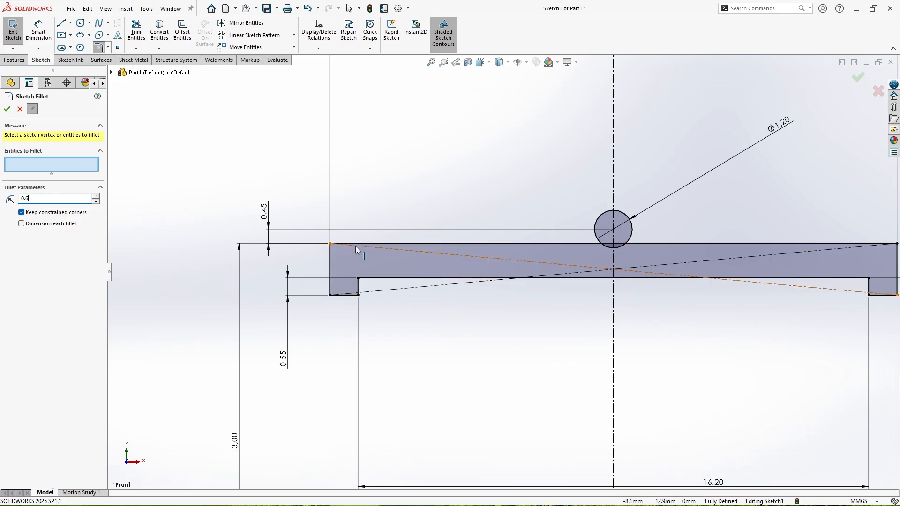
click(331, 244)
scroll(504, 272, up, 2)
click(731, 257)
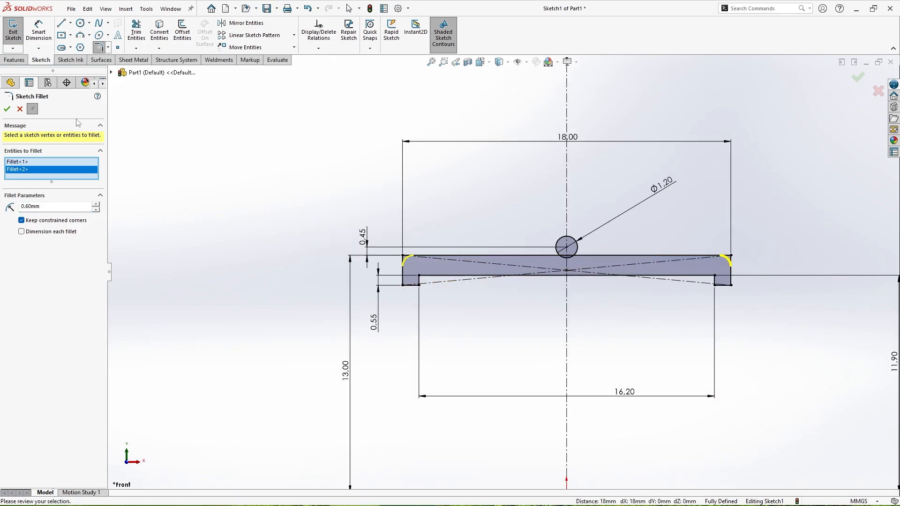
click(7, 109)
- Trim the circle above the profile and the edge segment inside it, leaving a round groove in the upper edge
scroll(609, 262, down, 2)
click(136, 32)
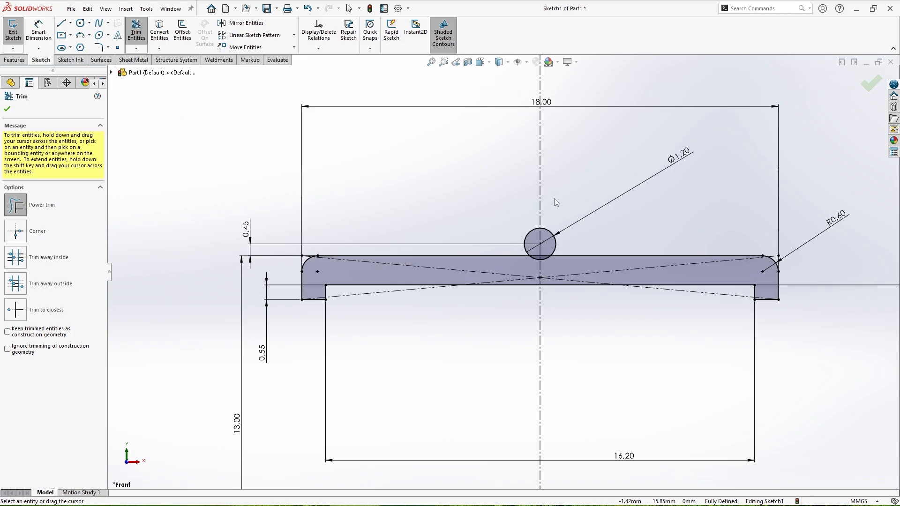
scroll(643, 267, down, 3)
drag(373, 161, 406, 212)
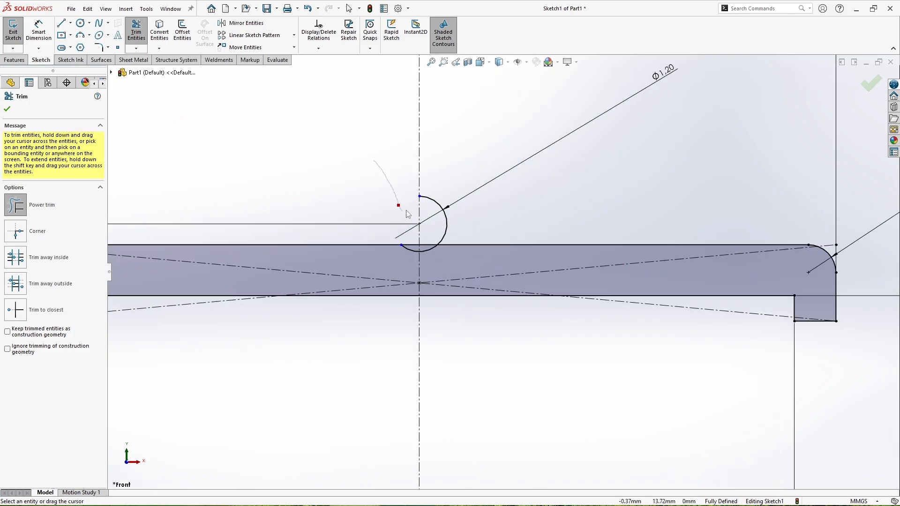
drag(418, 249, 423, 247)
scroll(425, 249, up, 7)
scroll(470, 284, down, 1)
key(Escape)
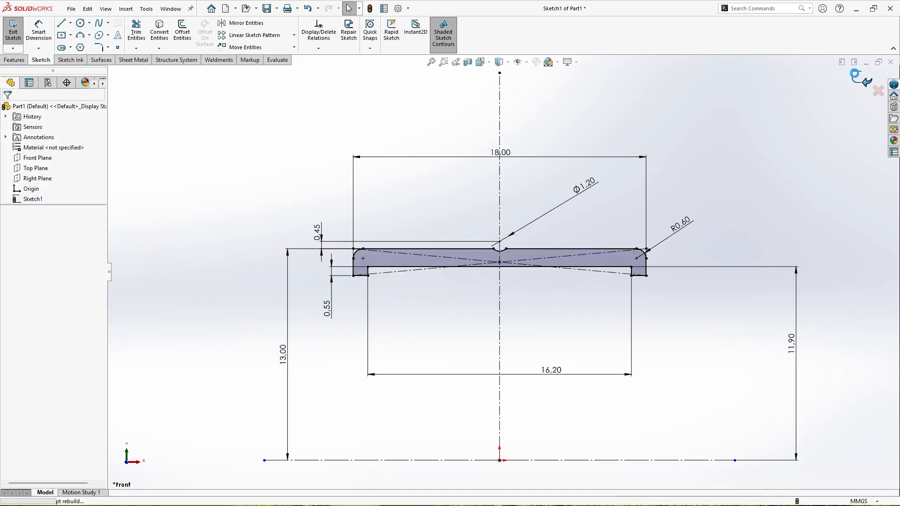
- Finish the sketch and revolve the cross-section a full turn about the horizontal centreline
click(862, 80)
click(22, 63)
click(49, 42)
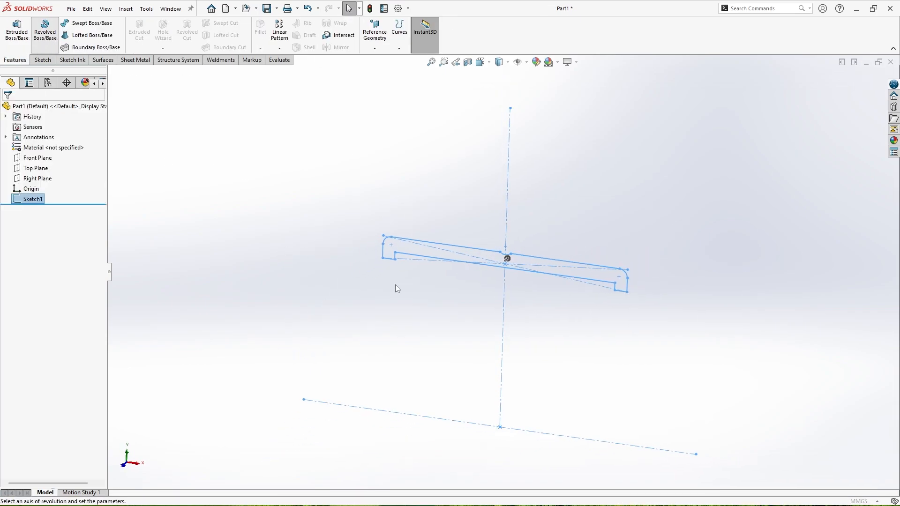
click(445, 399)
middle_drag(519, 356, 549, 310)
click(9, 113)
scroll(498, 328, up, 3)
scroll(497, 334, down, 4)
key(Escape)
- Show the race in isometric view and save the part as "Race needle roller bearing" in the bearing's project folder
key(space)
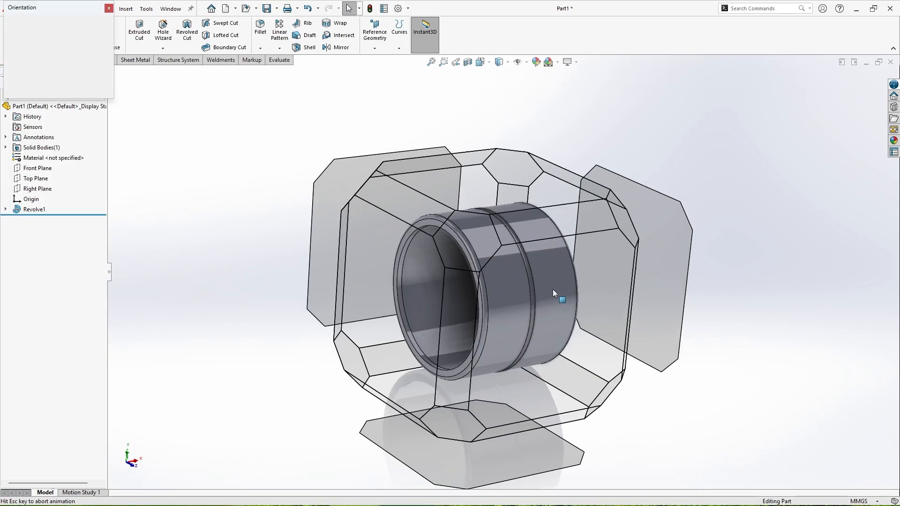
click(369, 285)
click(277, 9)
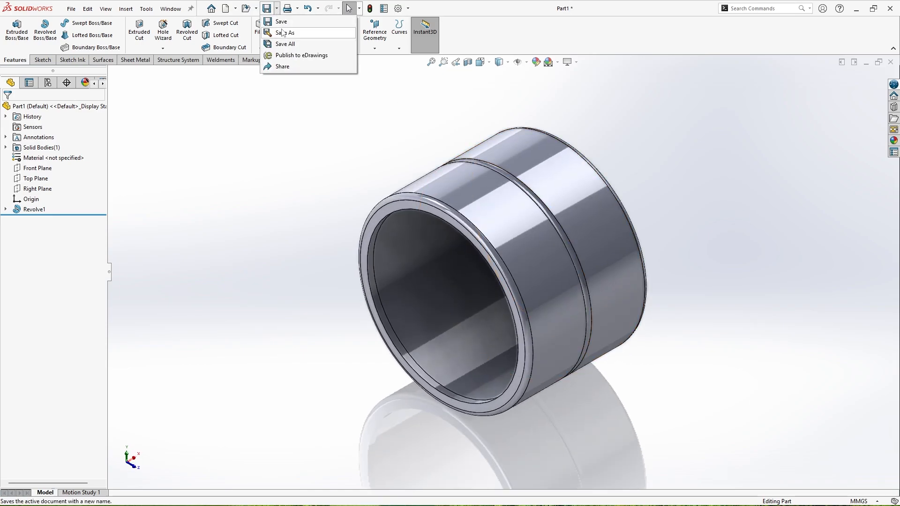
click(287, 32)
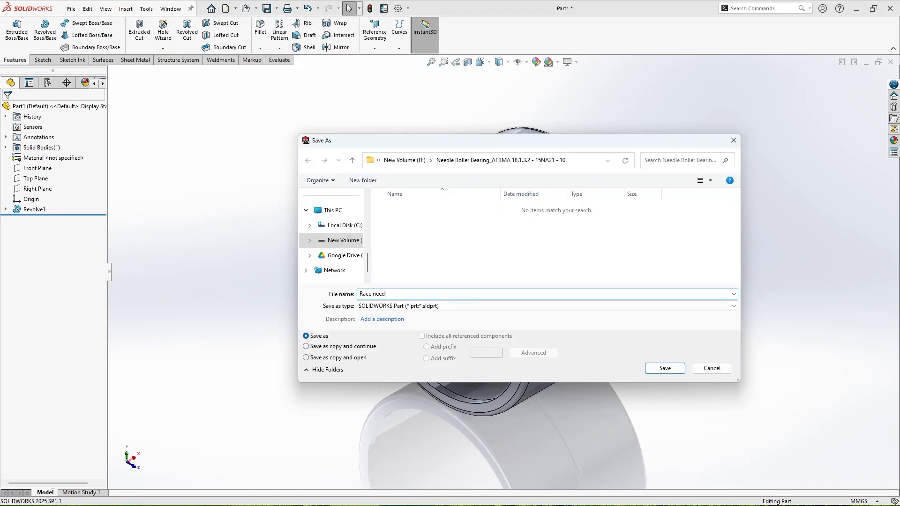
click(665, 369)
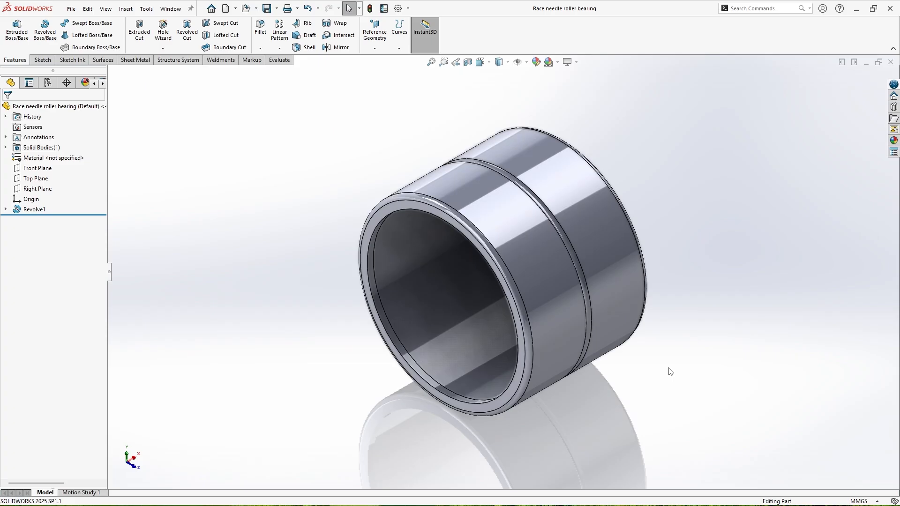
- Close the race part and create a new part document
click(890, 62)
click(145, 8)
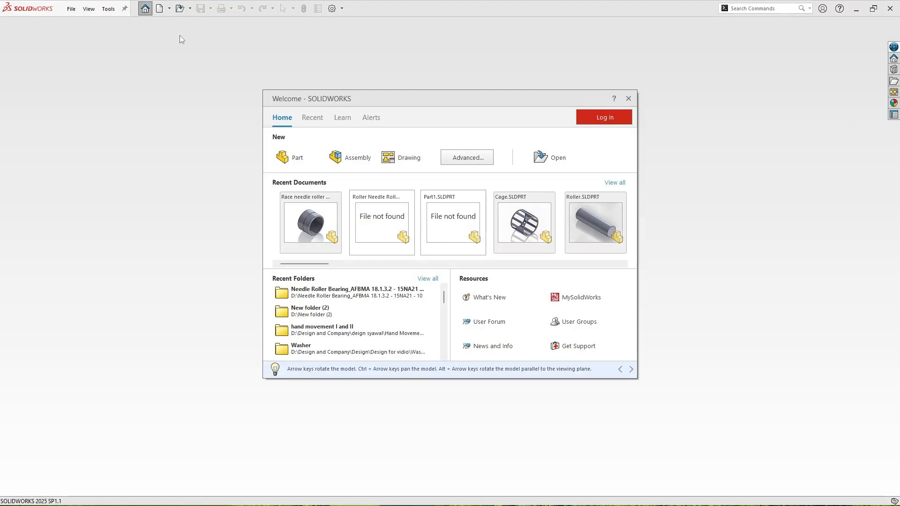
click(288, 157)
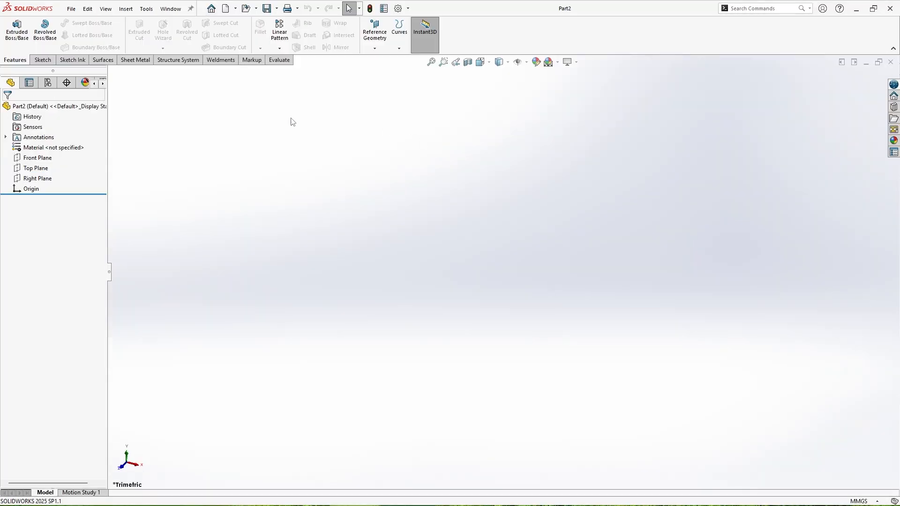
- On the Front Plane, sketch a wide centre rectangle about 12 mm tall, centred directly above the origin
click(46, 61)
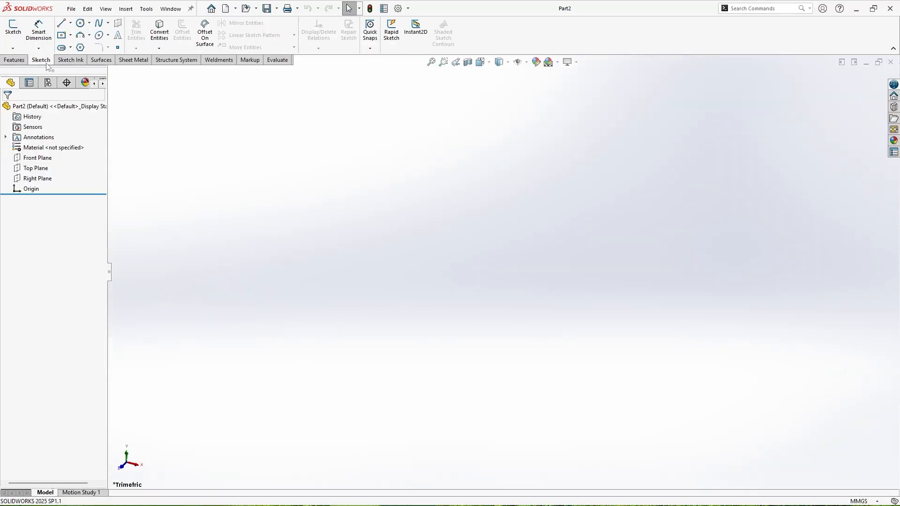
click(13, 28)
click(370, 141)
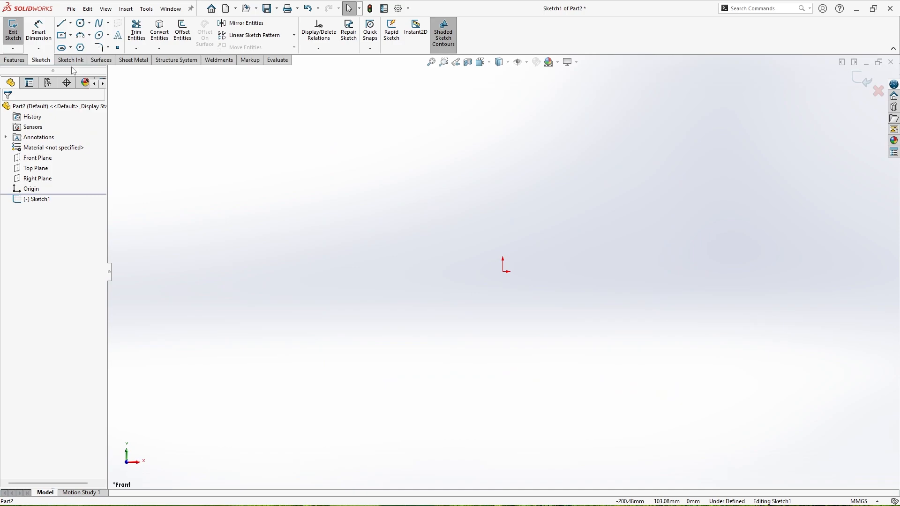
click(61, 36)
click(502, 173)
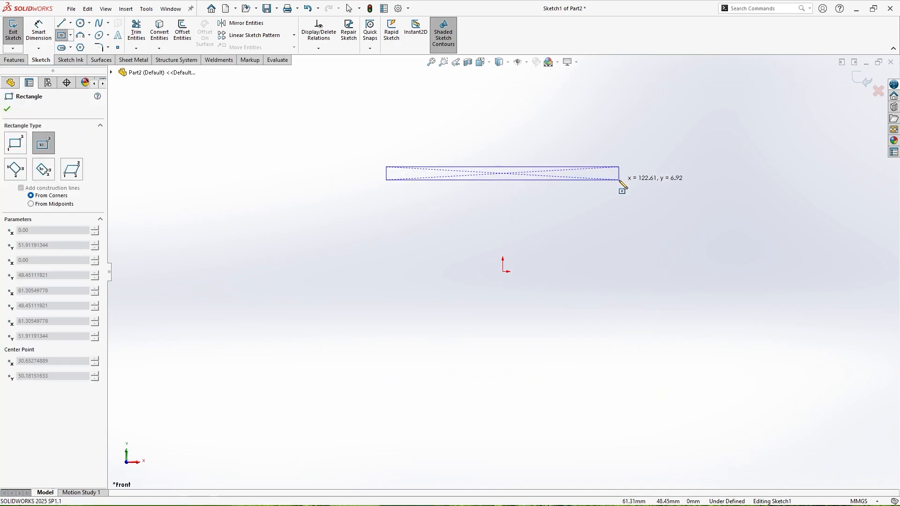
click(651, 185)
right_click(651, 185)
click(671, 190)
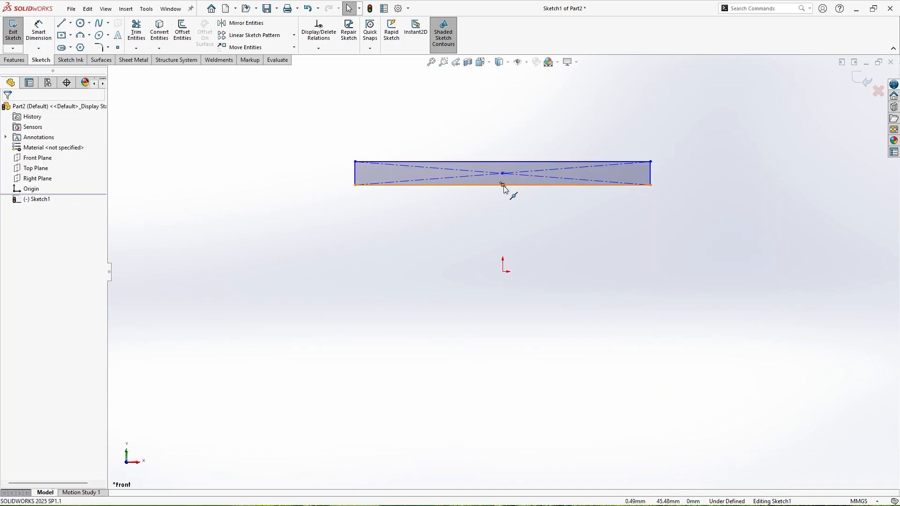
- Add a Midpoint relation between the rectangle's lower edge and the origin
click(509, 186)
ctrl+click(503, 272)
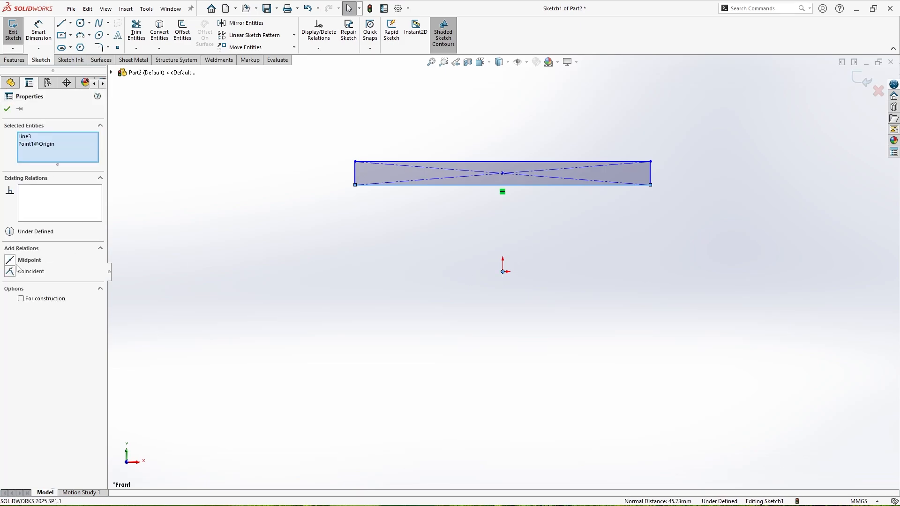
click(11, 260)
click(565, 286)
- Dimension the rectangle's height as 2.2 mm
click(39, 33)
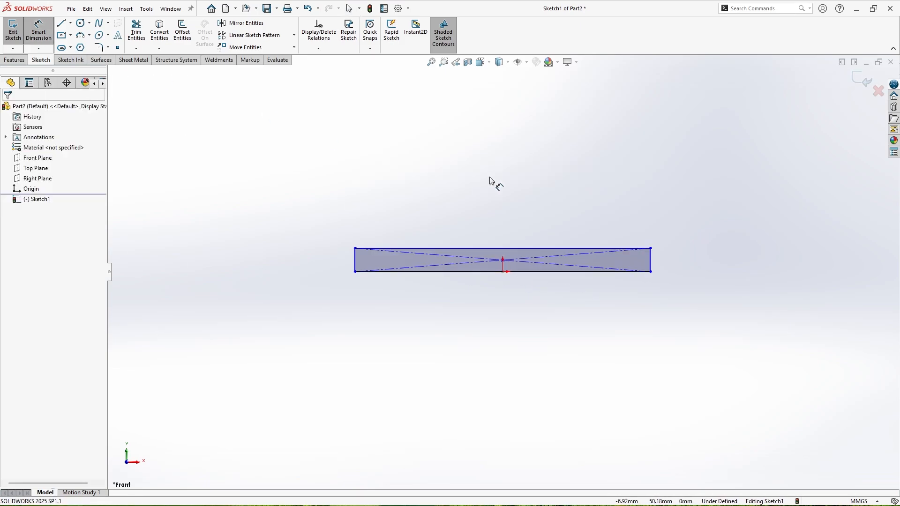
click(355, 263)
click(302, 235)
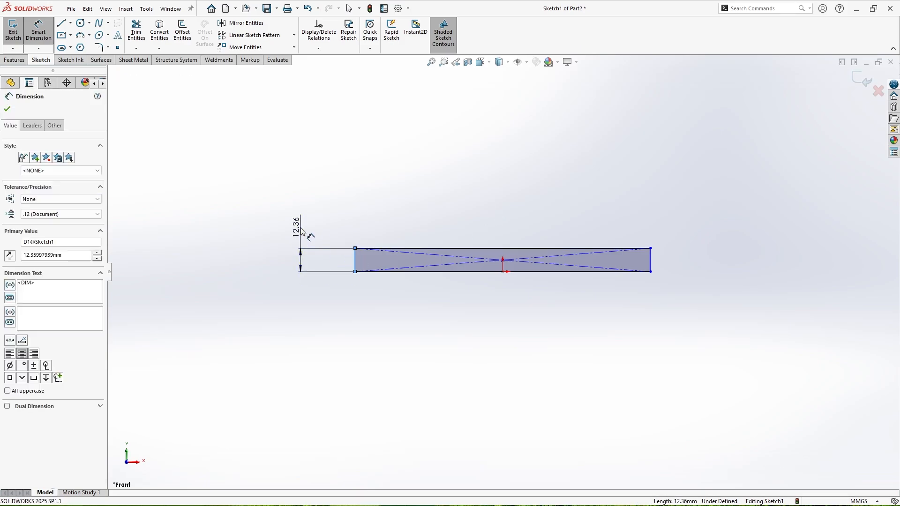
key(Return)
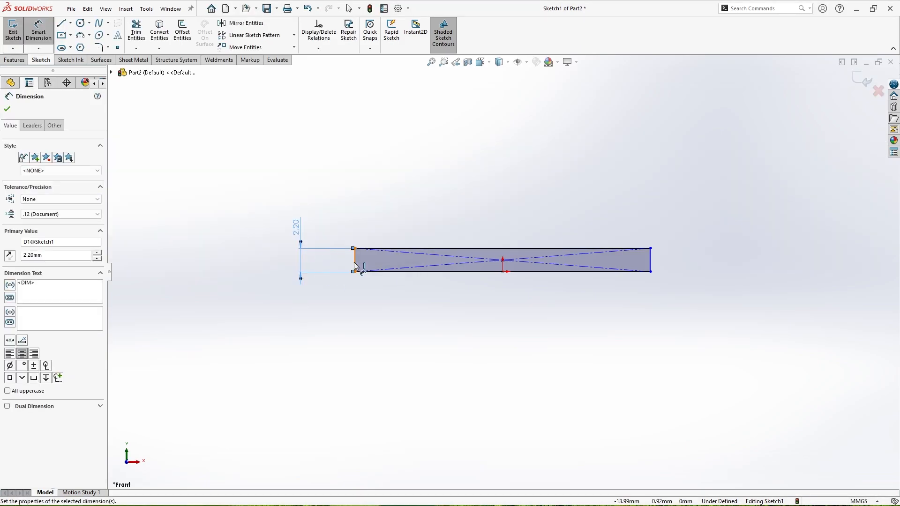
- Dimension the rectangle's width between its two vertical sides as 15.88 mm
click(355, 264)
click(649, 259)
click(494, 150)
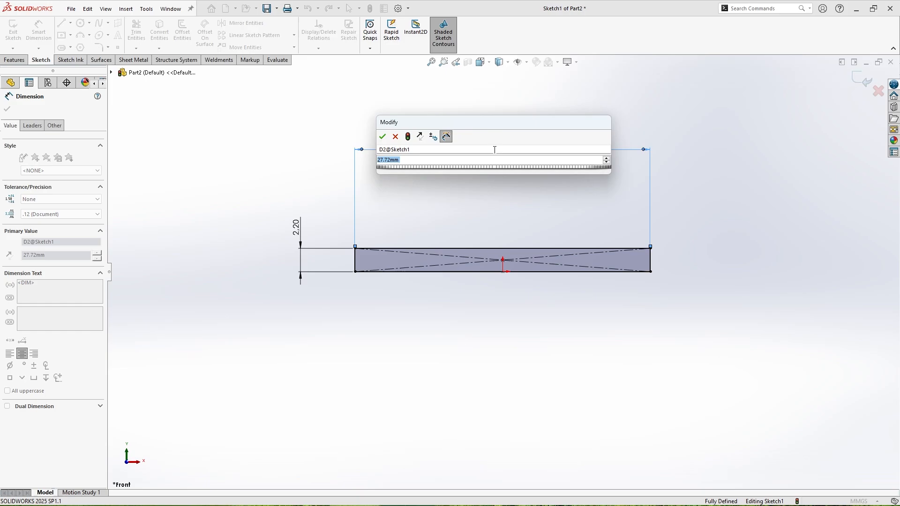
text(15.88)
key(Return)
scroll(533, 240, down, 2)
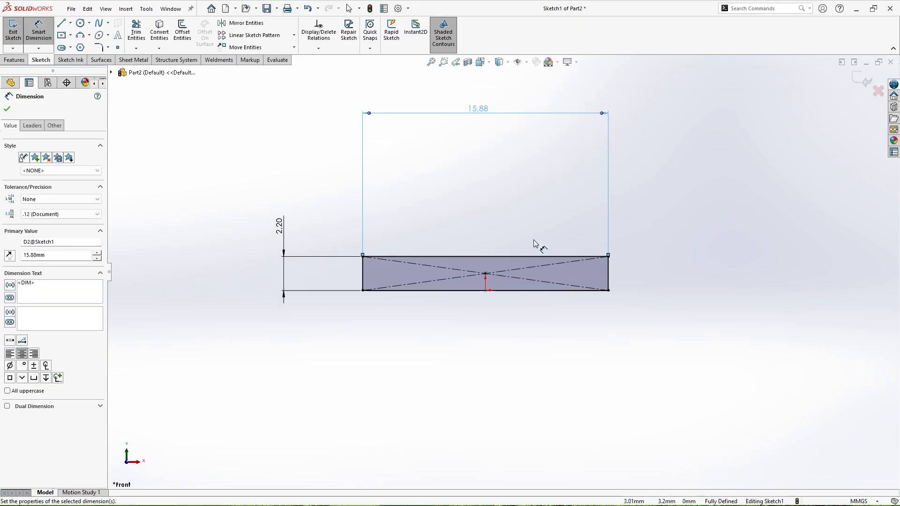
scroll(533, 240, down, 1)
key(Escape)
- Fillet the rectangle's two upper corners with a 0.09 mm radius
click(99, 48)
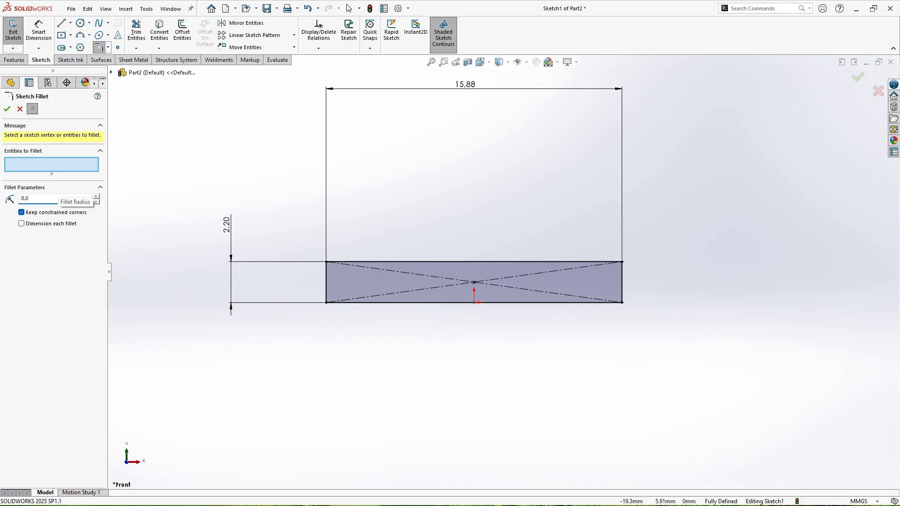
click(326, 264)
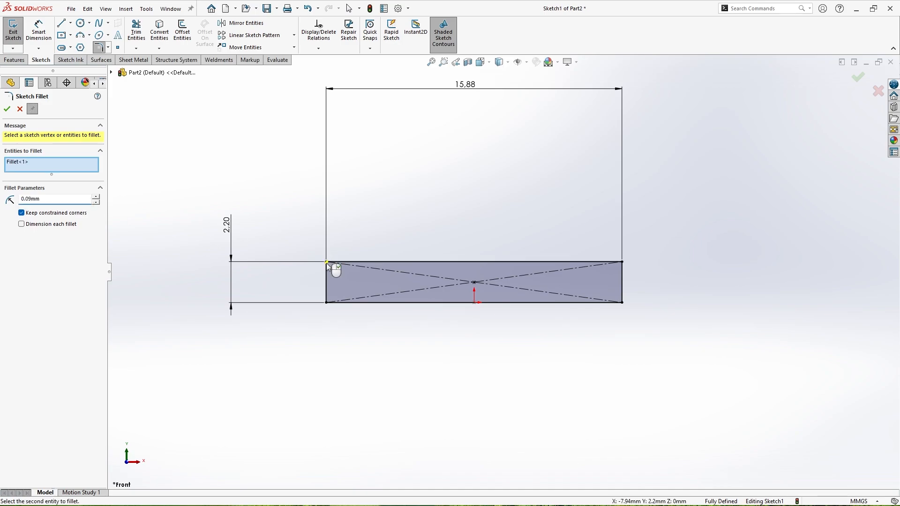
click(623, 262)
click(7, 109)
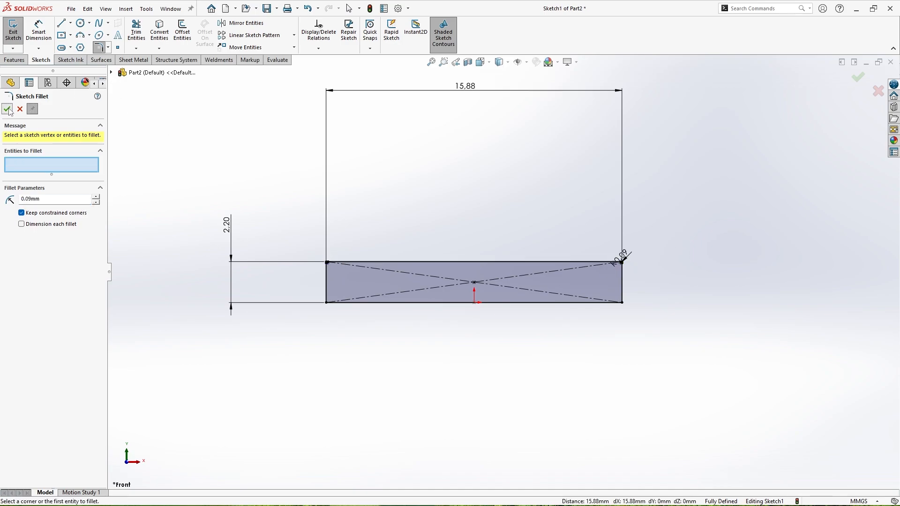
click(8, 110)
- Move the fillet radius dimension away from the rectangle's upper corner
click(624, 258)
drag(624, 258, 680, 229)
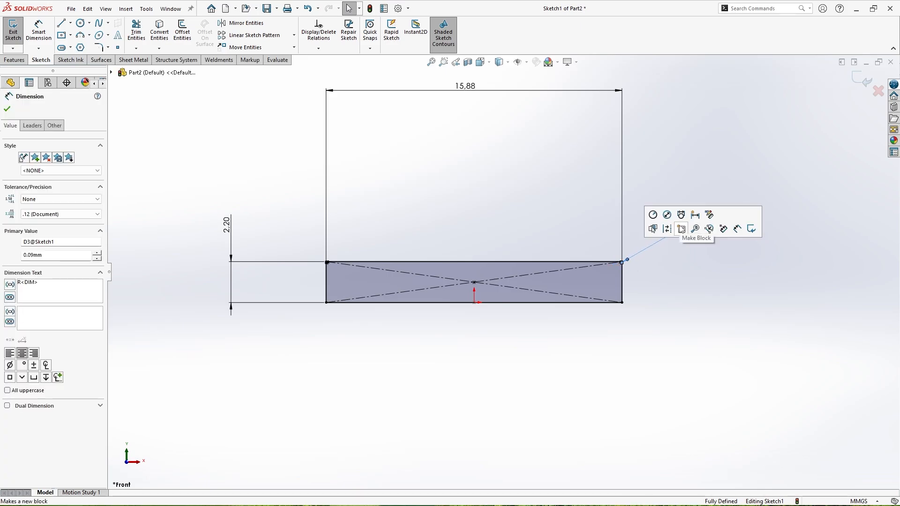
click(664, 268)
scroll(484, 286, up, 1)
- Finish the sketch and revolve the rectangle 360° about its lower edge to form the roller
click(863, 80)
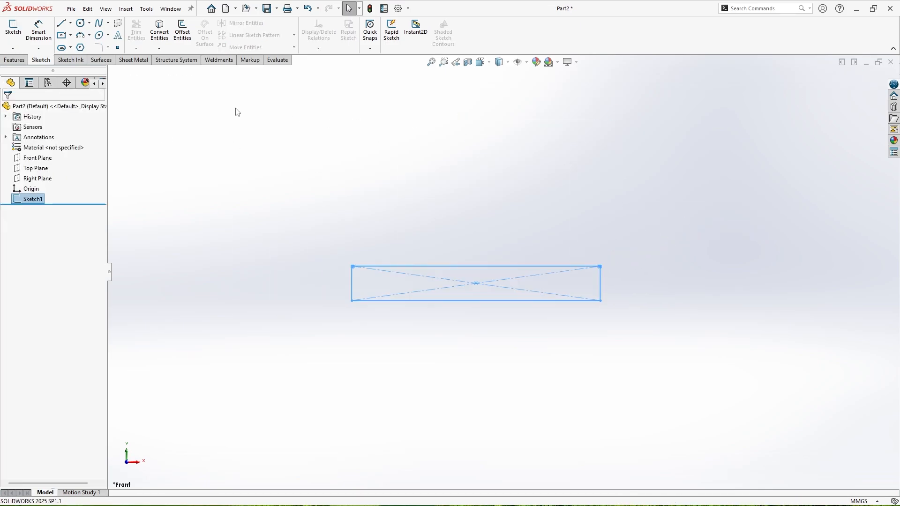
click(14, 60)
click(45, 31)
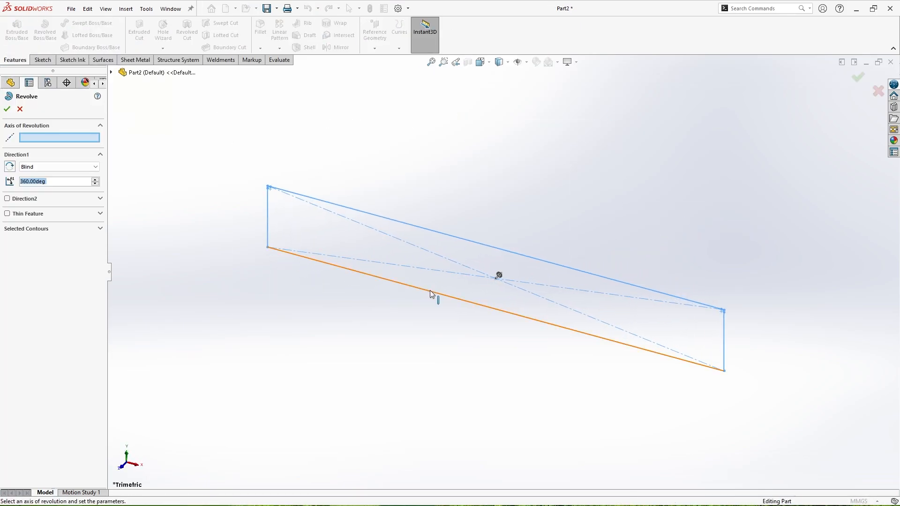
click(430, 290)
click(7, 110)
click(546, 129)
- Show the roller in isometric view and save the part as "Roller needle roller bearing" beside the race
middle_drag(544, 133, 591, 173)
key(space)
click(350, 284)
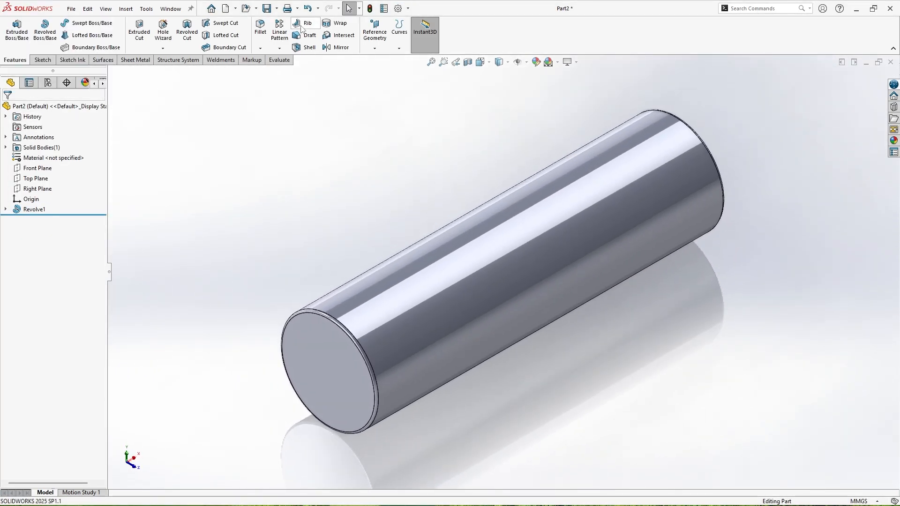
click(277, 8)
click(295, 31)
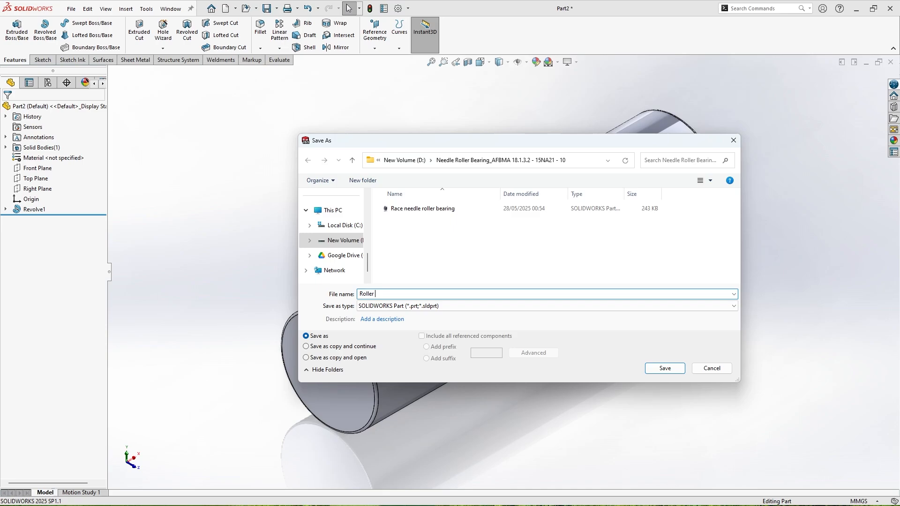
click(661, 370)
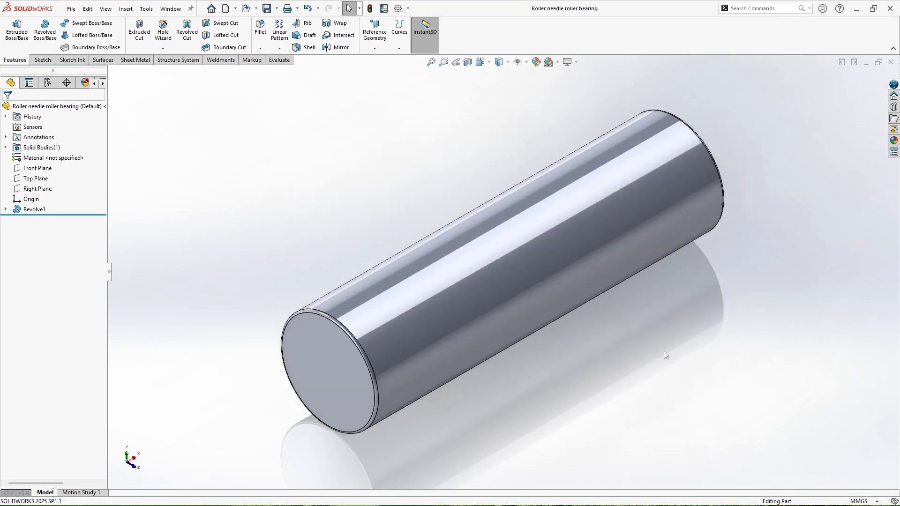
- Close the roller part and start another new part document
click(890, 62)
click(145, 9)
click(285, 154)
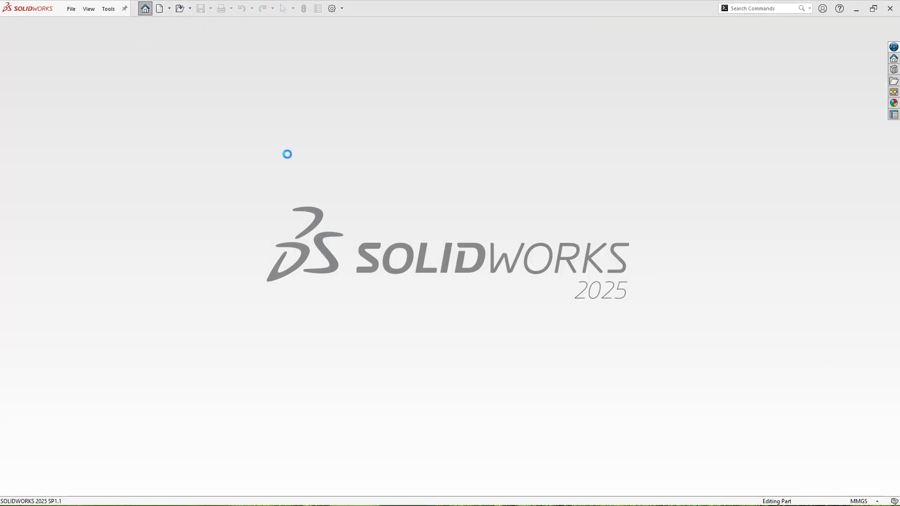
- In a new sketch on the Front Plane, draw a horizontal midpoint line about 294 mm long centred on the origin
click(43, 60)
click(13, 31)
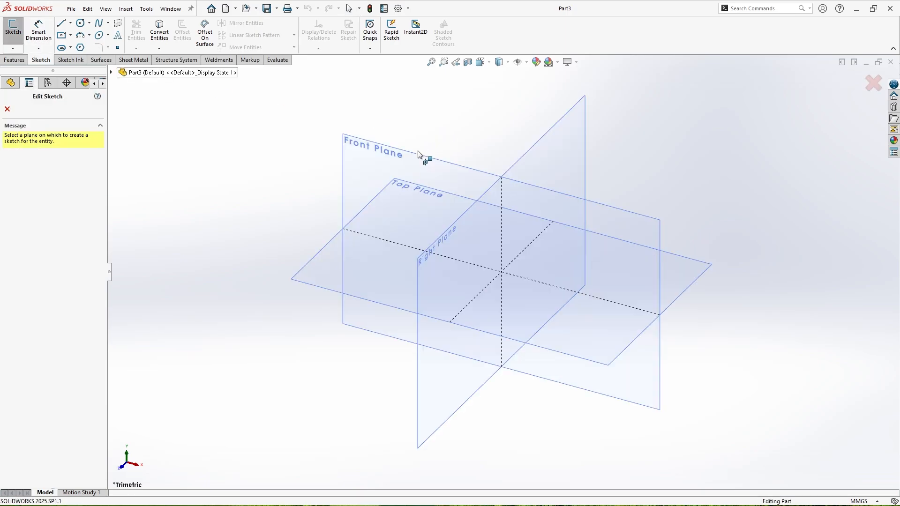
click(423, 153)
click(70, 23)
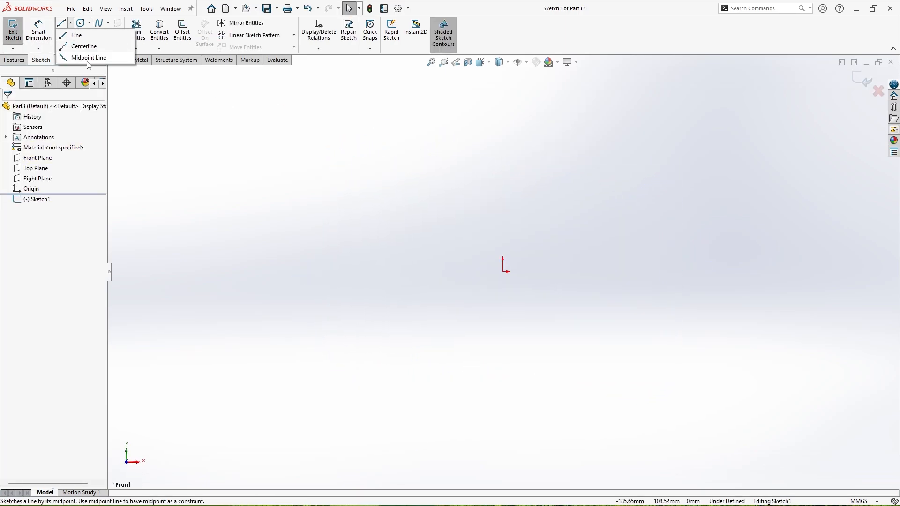
click(77, 57)
click(503, 271)
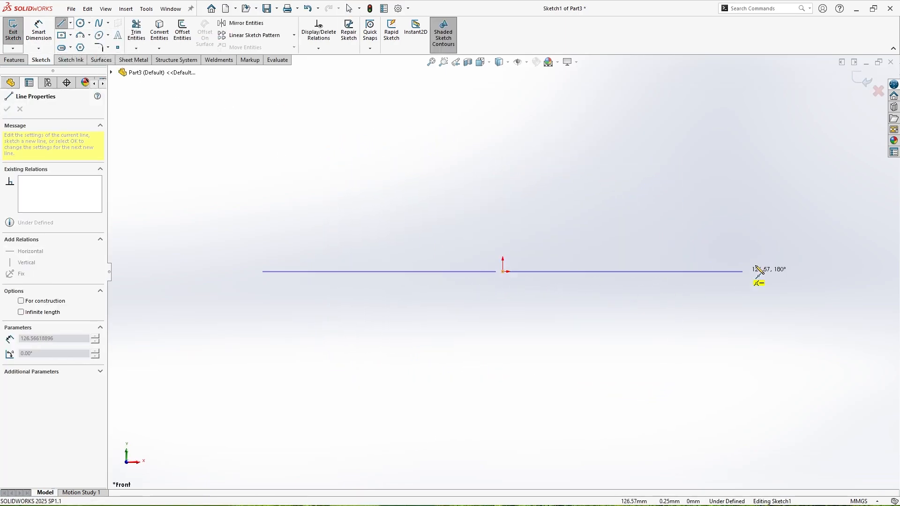
click(782, 272)
key(Escape)
- Draw a vertical centerline upward from the origin
click(70, 23)
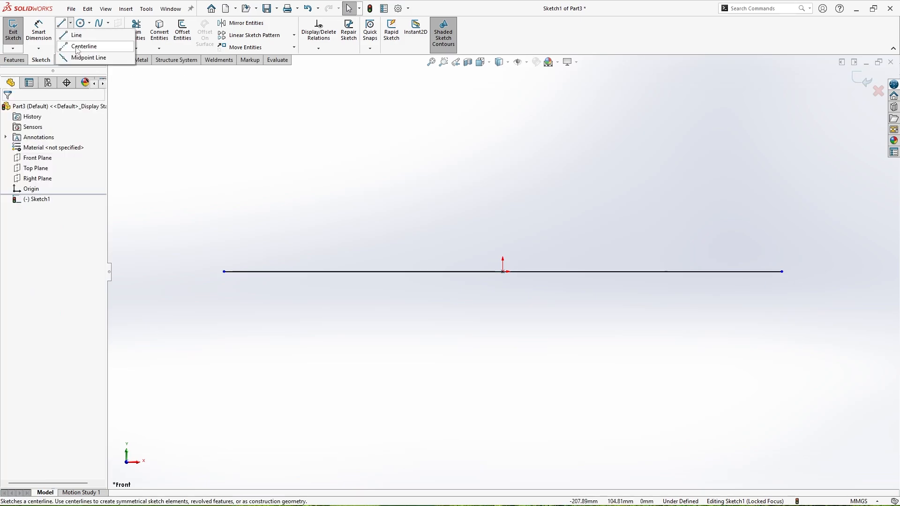
click(81, 45)
click(502, 272)
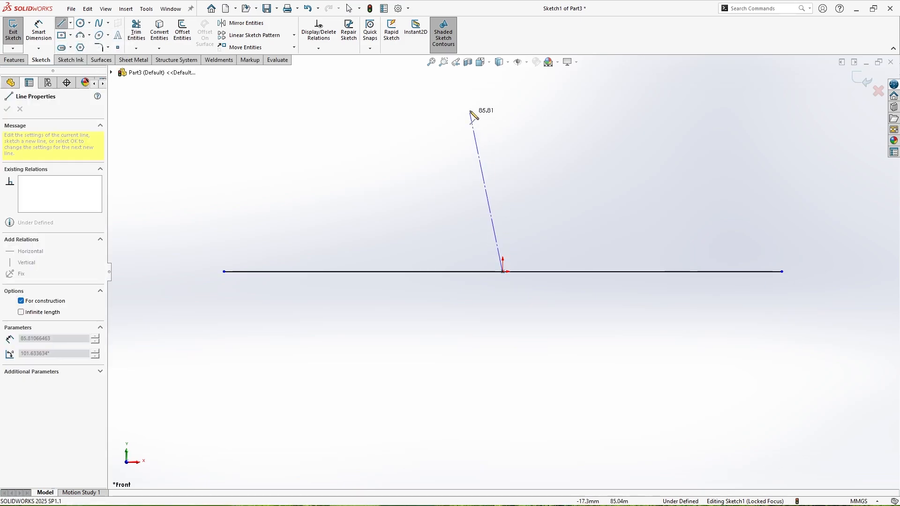
click(503, 72)
right_click(503, 72)
click(518, 80)
- Convert the horizontal line through the origin to construction geometry
scroll(509, 194, up, 4)
scroll(499, 199, down, 4)
click(573, 357)
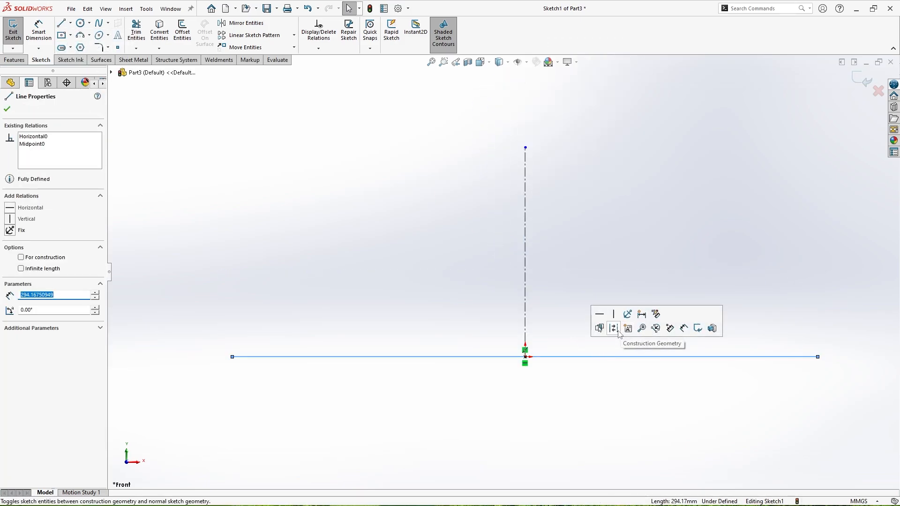
click(614, 328)
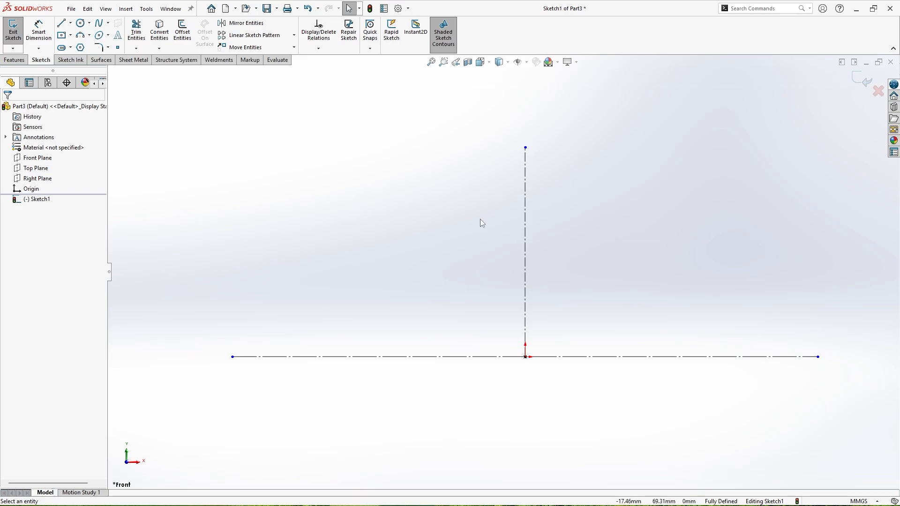
- Sketch a center rectangle about 224 mm by 12 mm, centred on the vertical centerline above the horizontal construction line
click(61, 35)
click(525, 210)
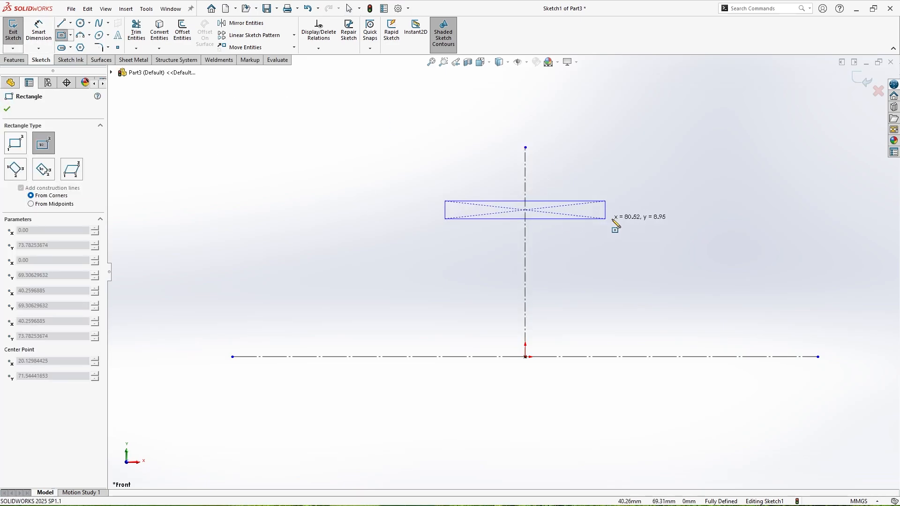
click(748, 222)
right_click(749, 223)
click(759, 229)
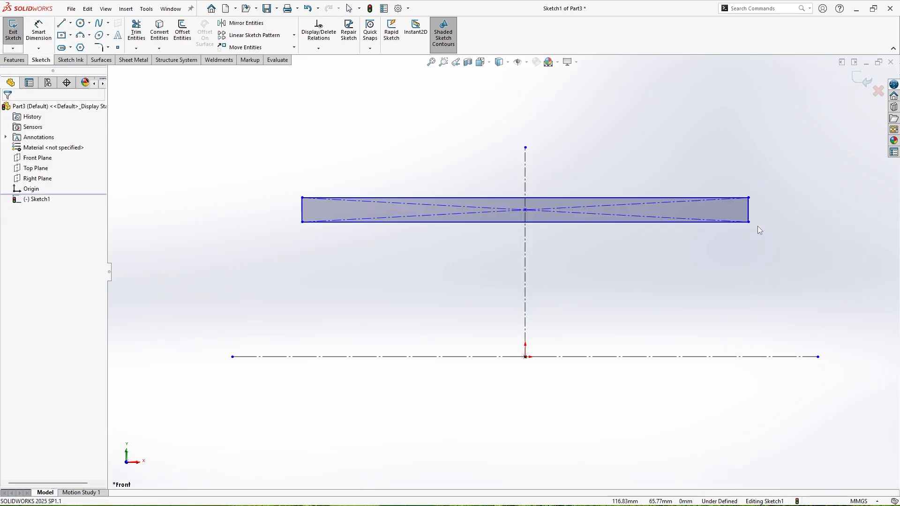
- Dimension the rectangle's height between its two long edges as 0.88 mm
click(49, 40)
click(327, 199)
click(337, 222)
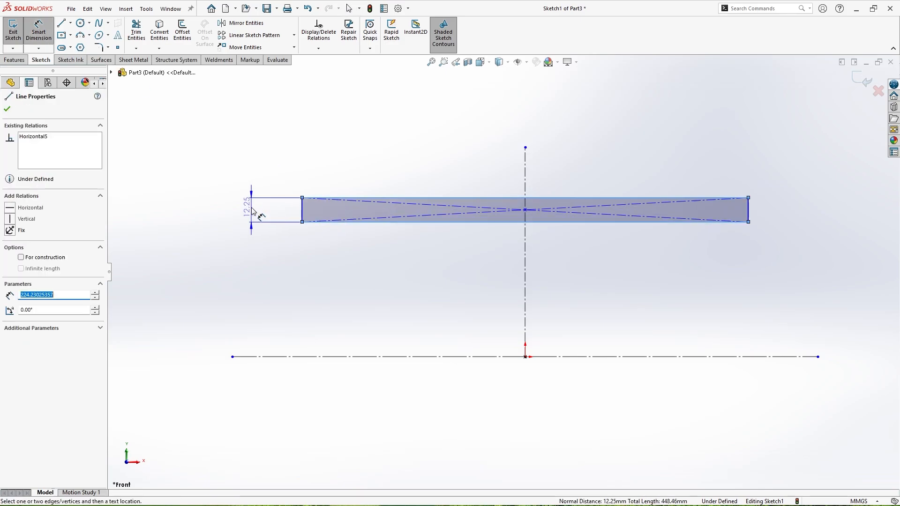
click(254, 174)
text(0.88)
key(Return)
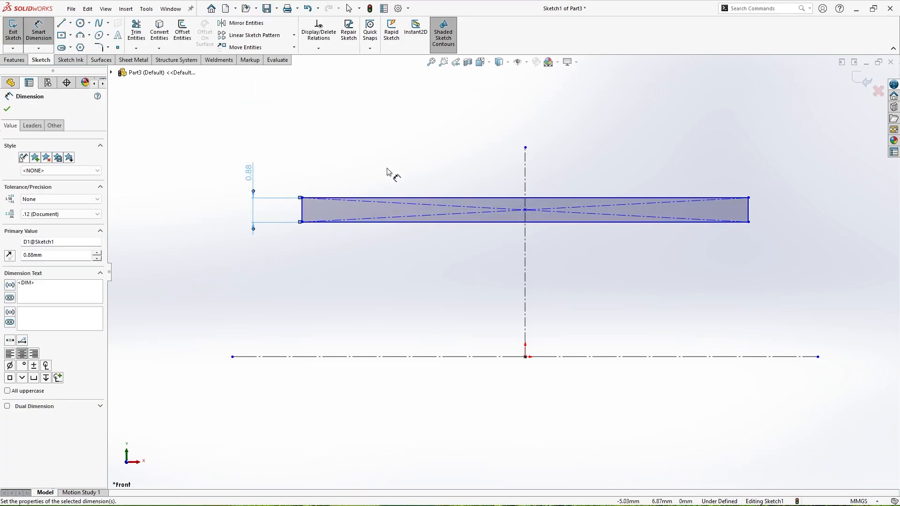
- Dimension the rectangle's width as 17.10 mm, placing the dimension above it
click(748, 210)
click(519, 118)
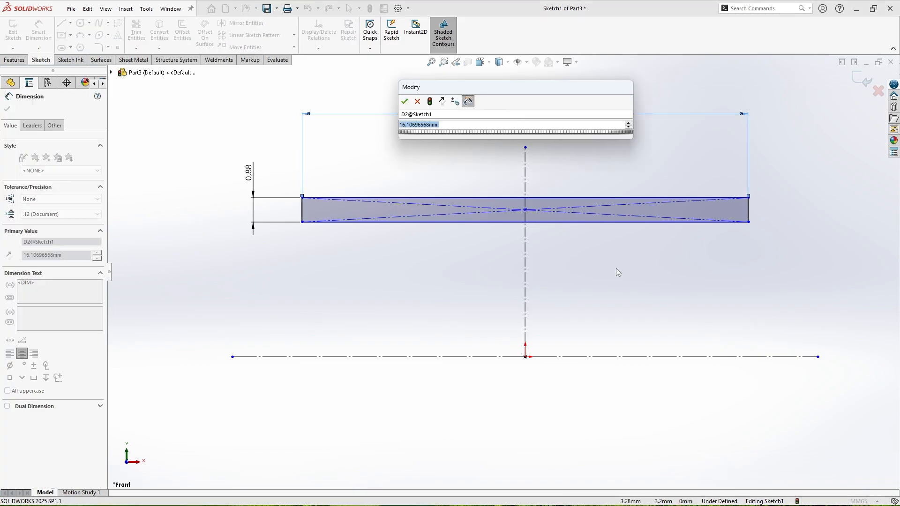
text(17.1)
key(Return)
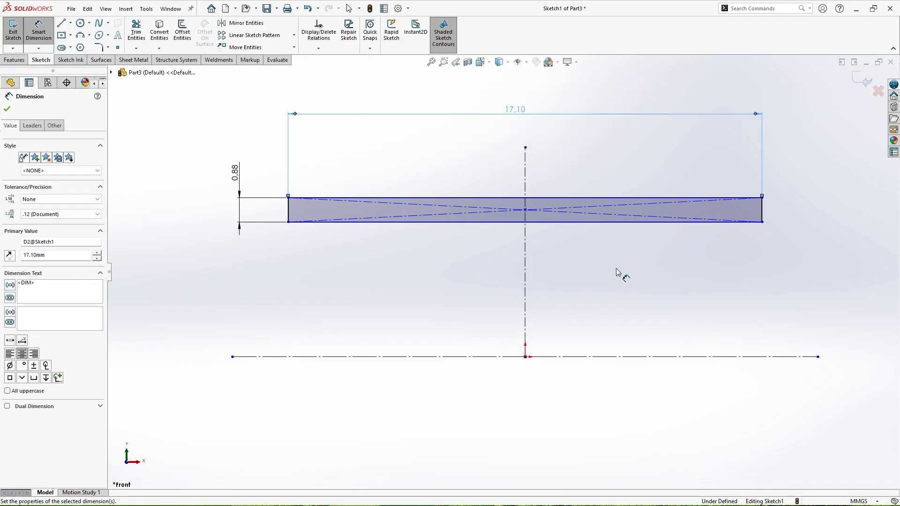
- Set the distance from the rectangle's lower edge to the horizontal centerline to 9.26 mm and finish dimensioning
click(681, 222)
click(738, 357)
click(802, 294)
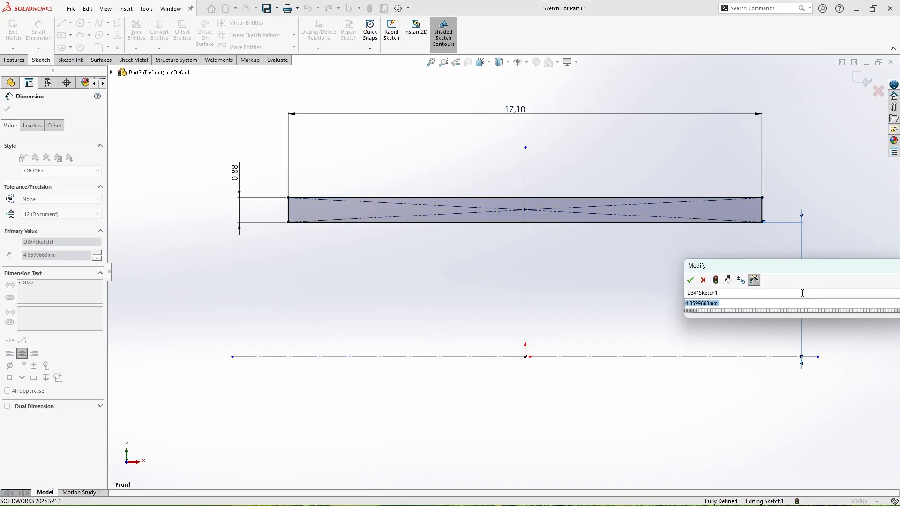
text(9.26)
key(Return)
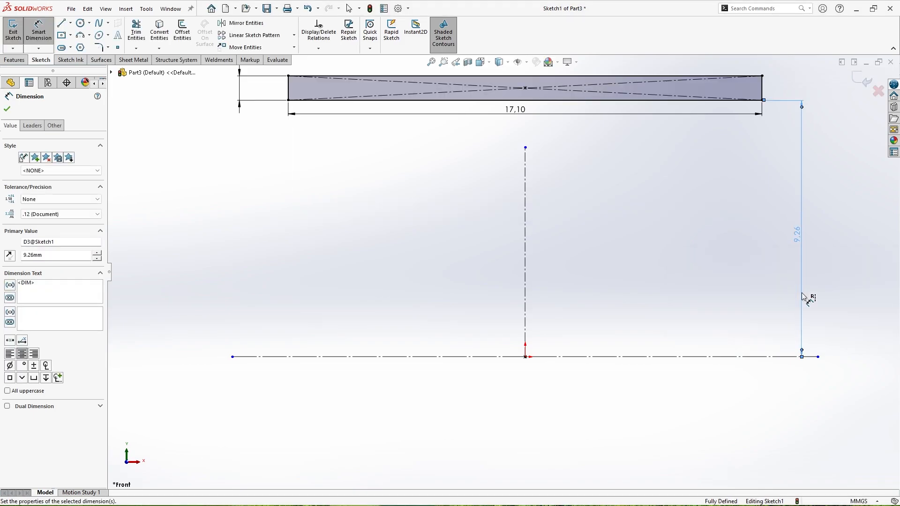
right_click(618, 113)
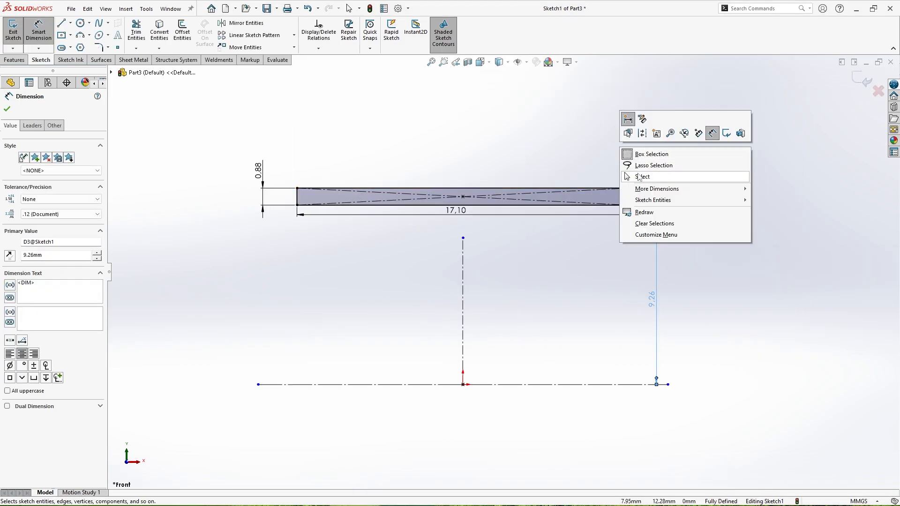
click(642, 176)
- Extend the vertical centerline's upper endpoint past the top of the rectangle
drag(462, 239, 462, 222)
drag(460, 145, 461, 145)
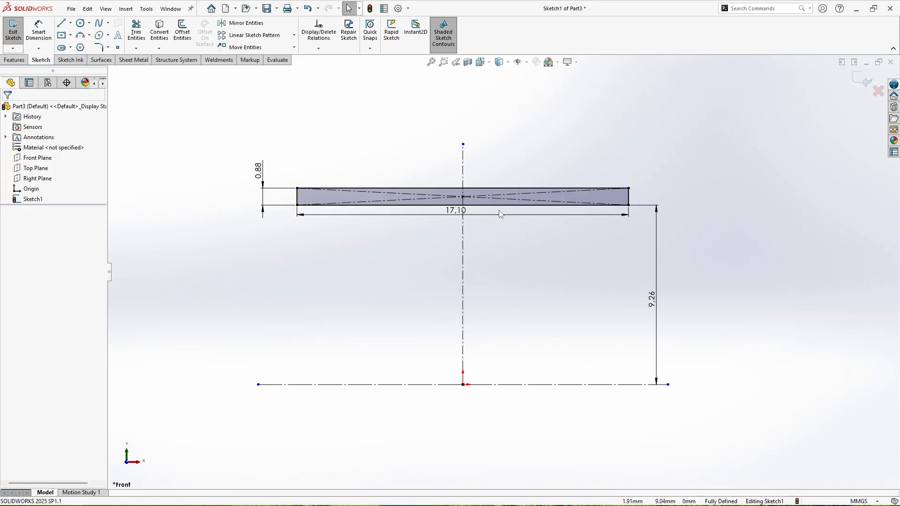
scroll(499, 211, up, 2)
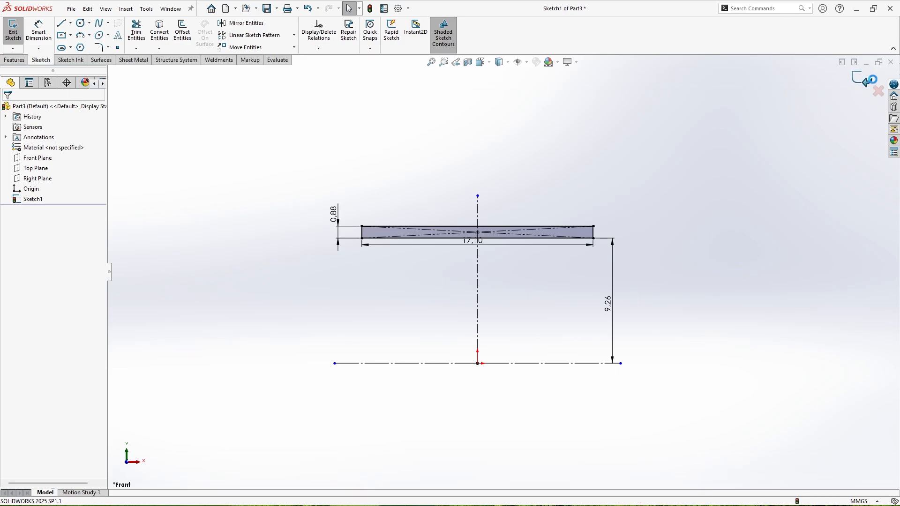
- Finish the sketch and revolve the rectangle about the horizontal centerline to form a thin ring
click(13, 33)
click(45, 30)
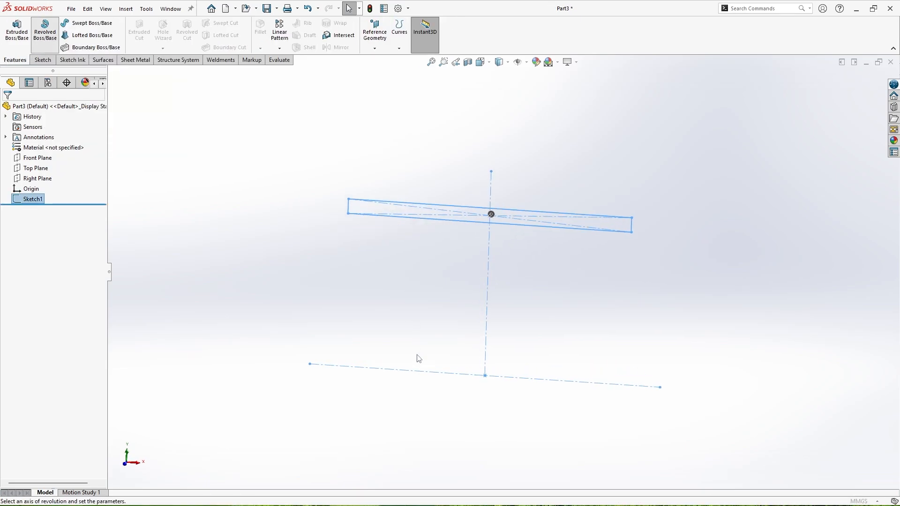
click(420, 370)
click(7, 109)
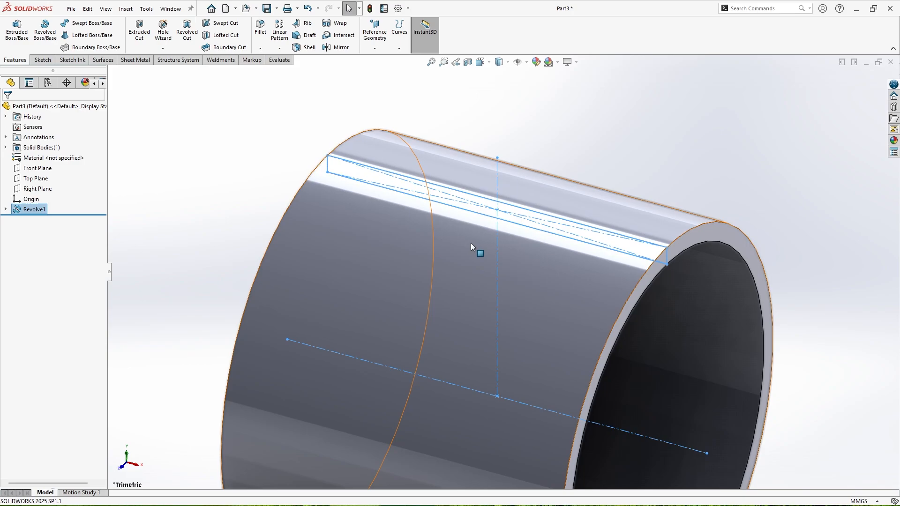
- In a new sketch normal to the ring's axis, draw an origin-centred construction circle about 19.6 mm in diameter within the wall thickness
scroll(473, 246, up, 4)
click(588, 239)
middle_drag(587, 240, 497, 211)
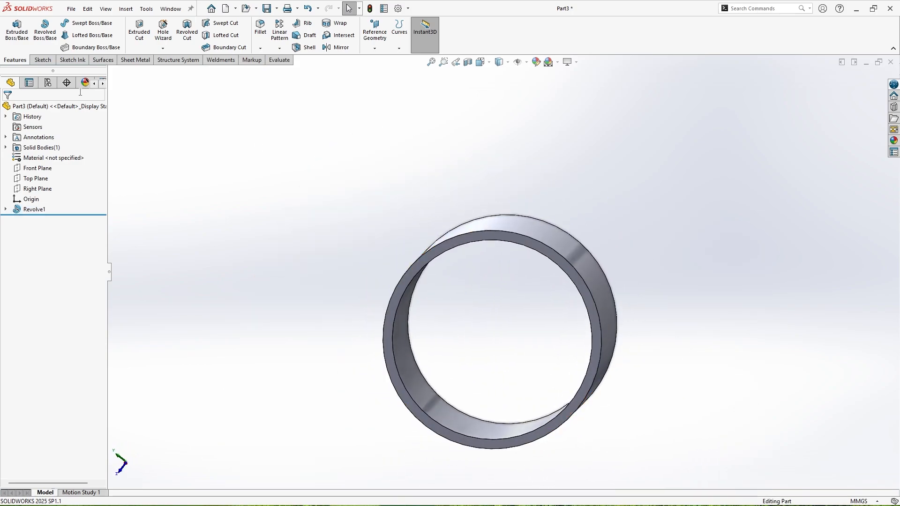
click(42, 60)
click(13, 27)
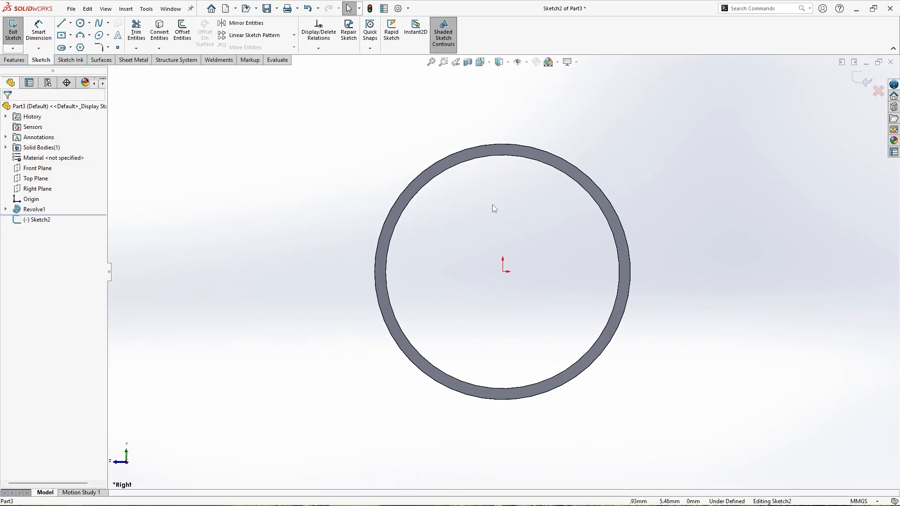
click(80, 23)
click(505, 289)
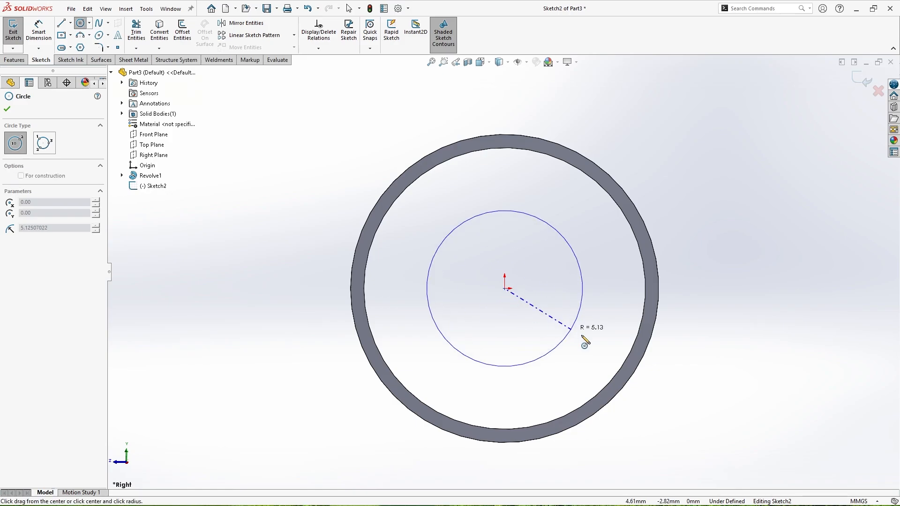
click(635, 374)
right_click(640, 375)
click(639, 373)
click(643, 342)
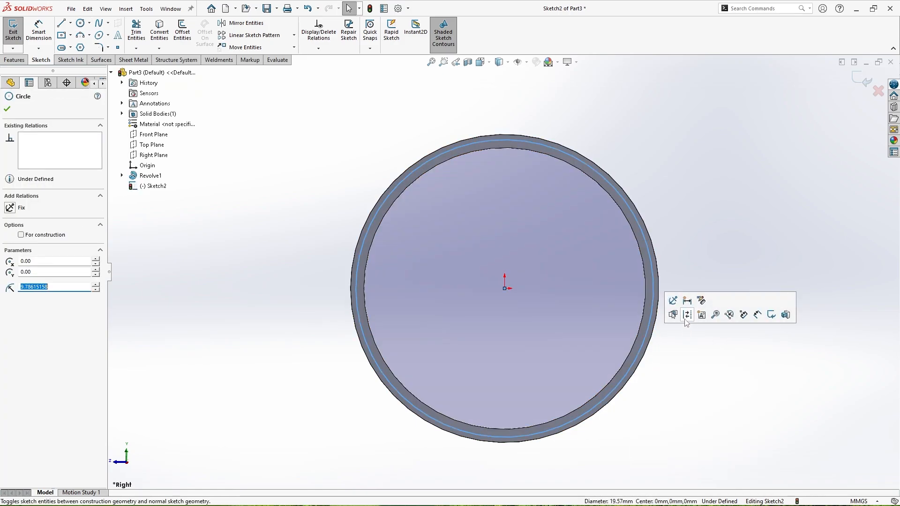
click(685, 314)
- Draw a vertical centerline from the origin to the ring's top, with short segments across the wall meeting at the construction circle
click(79, 47)
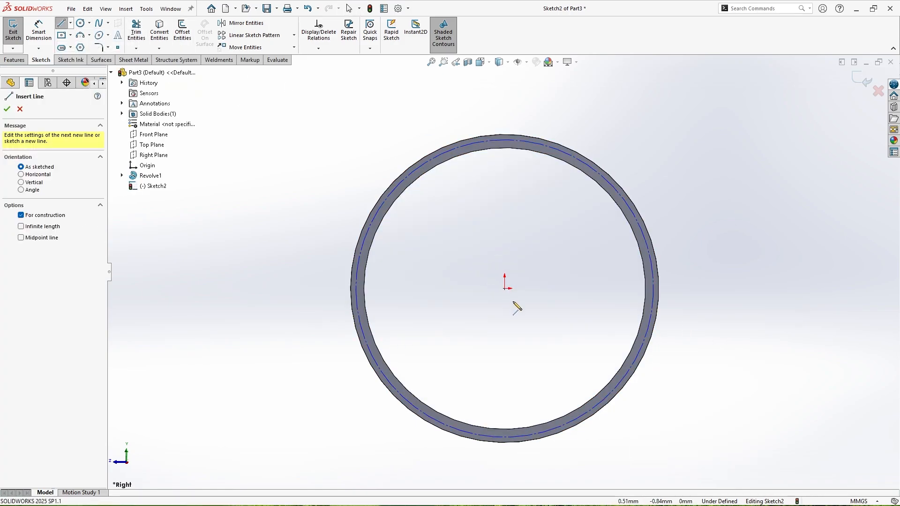
click(504, 288)
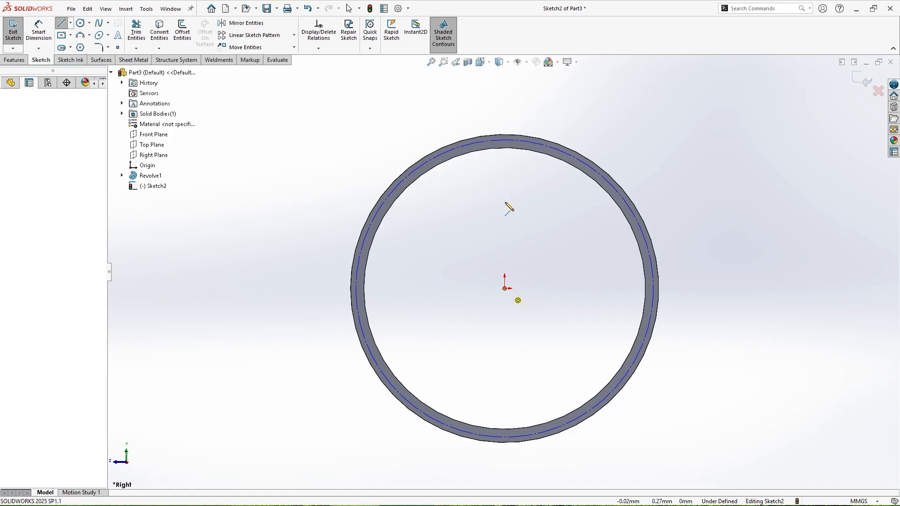
click(505, 136)
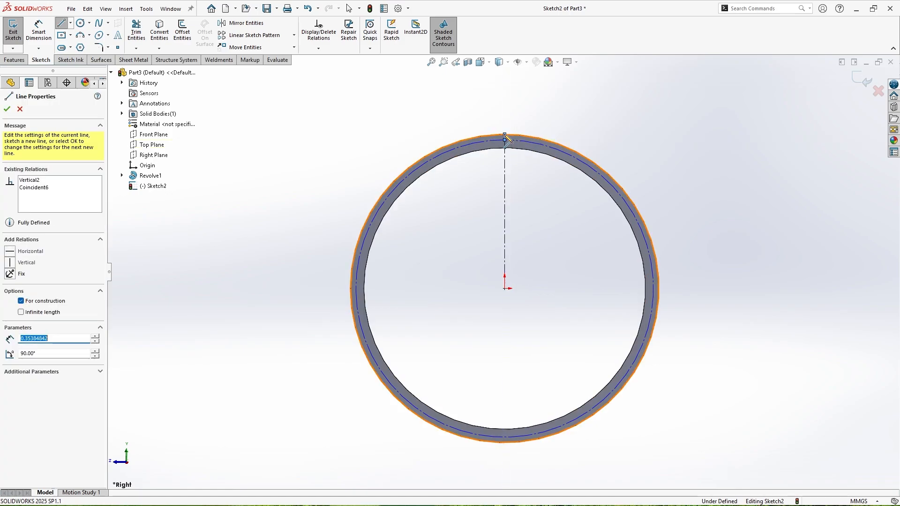
key(Escape)
- Make the two short centerline segments on either side of the construction circle equal in length
scroll(511, 192, down, 5)
double_click(505, 186)
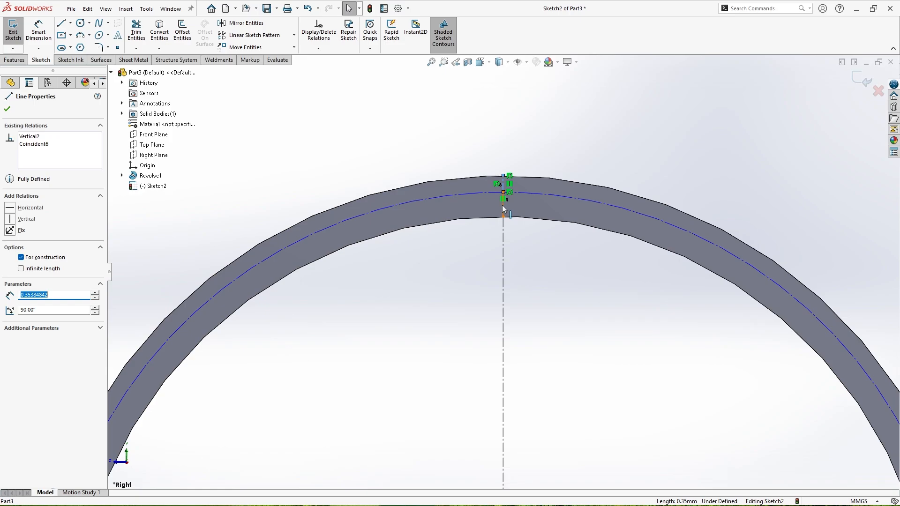
click(569, 306)
- Sketch a circle about 3.8 mm in diameter, centred where the vertical centerline meets the construction circle
scroll(478, 281, up, 6)
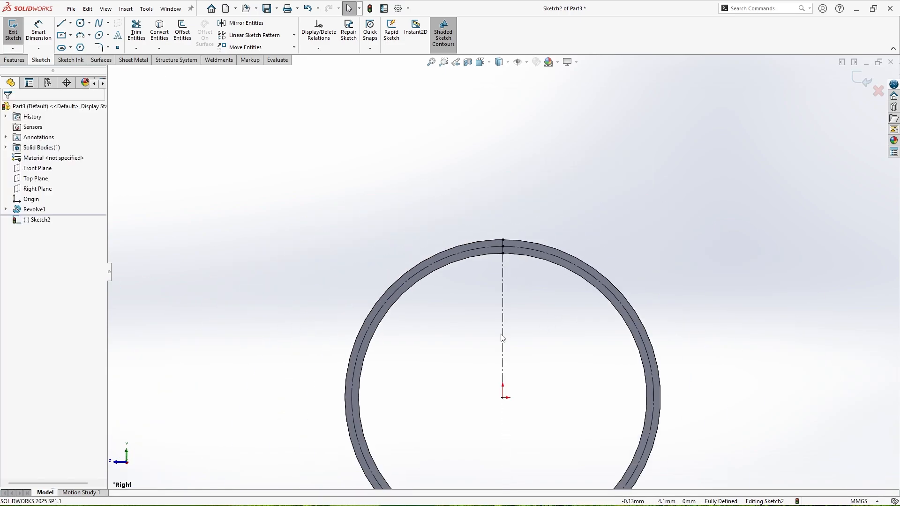
click(80, 23)
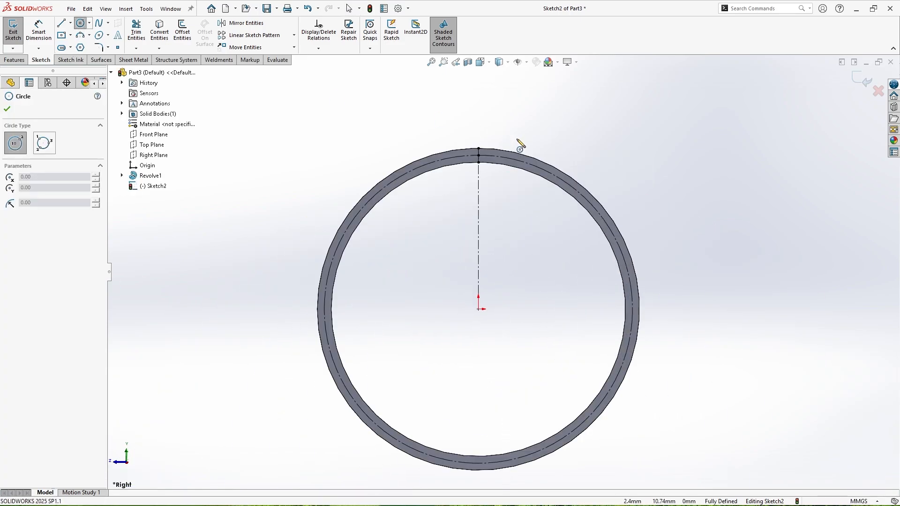
click(478, 155)
click(508, 174)
right_click(509, 174)
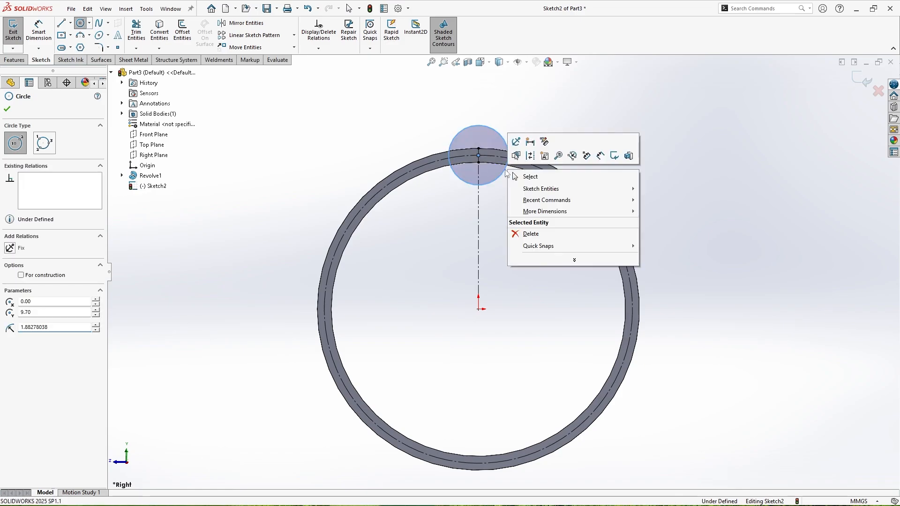
click(527, 174)
- Set the small circle's diameter to 4.40 mm and exit the sketch
click(42, 30)
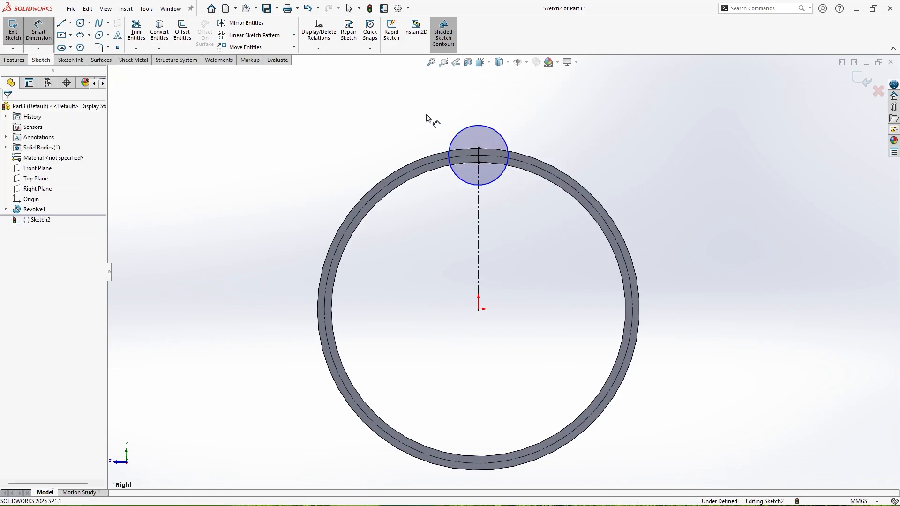
click(472, 125)
click(599, 118)
text(4.40)
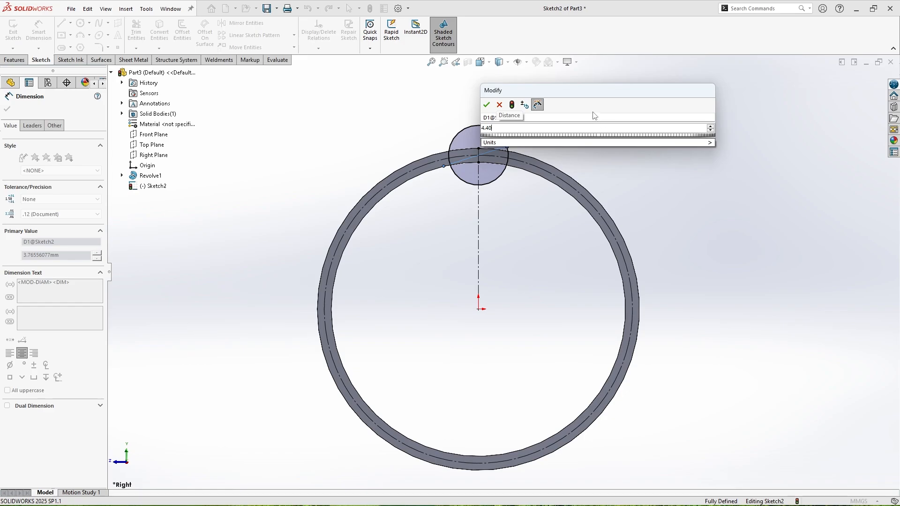
click(486, 105)
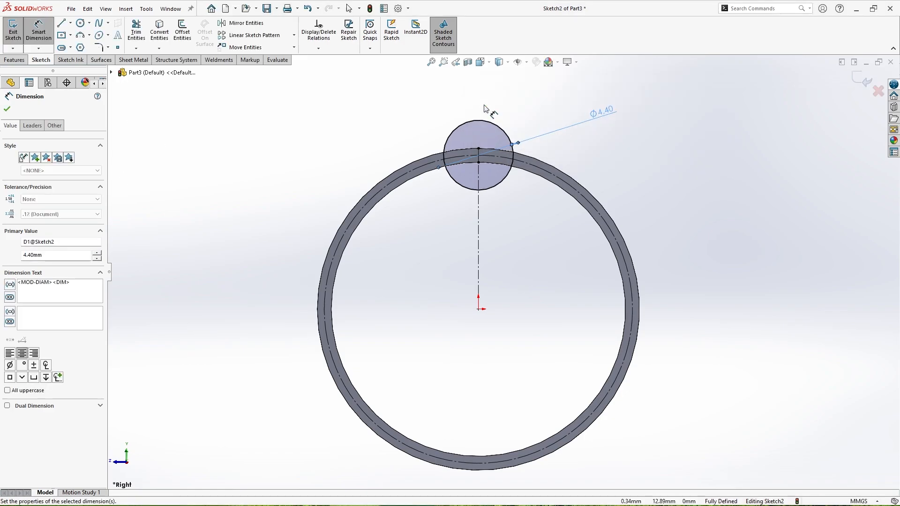
click(6, 110)
click(862, 80)
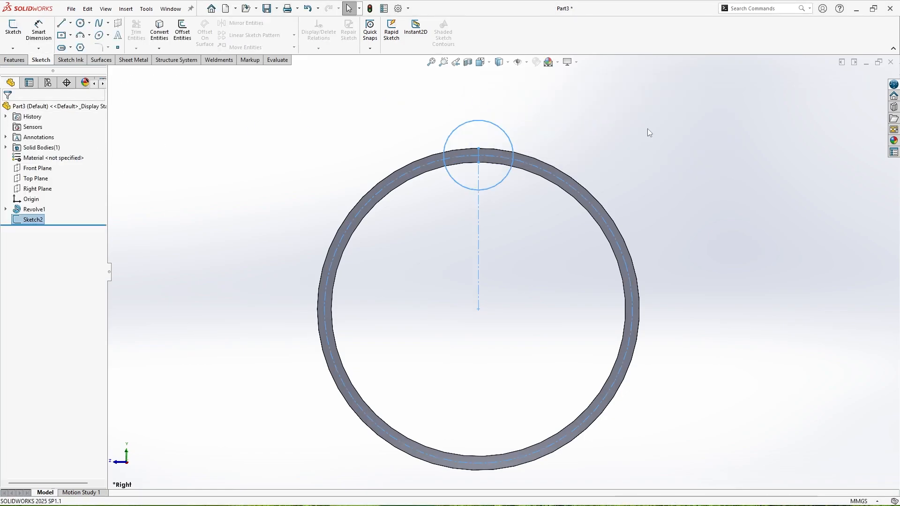
- Cut-extrude the 4.40 mm circle through the ring wall as a mid-plane cut 15.88 mm deep
click(14, 60)
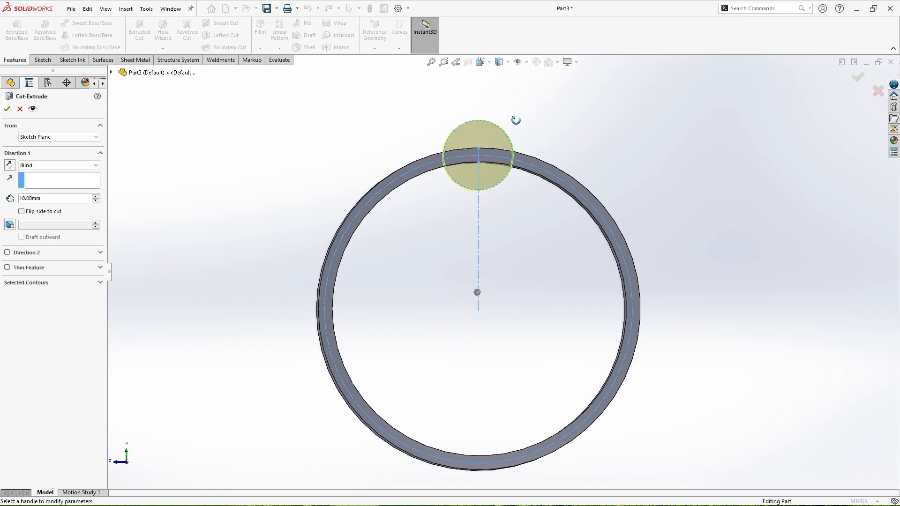
click(59, 165)
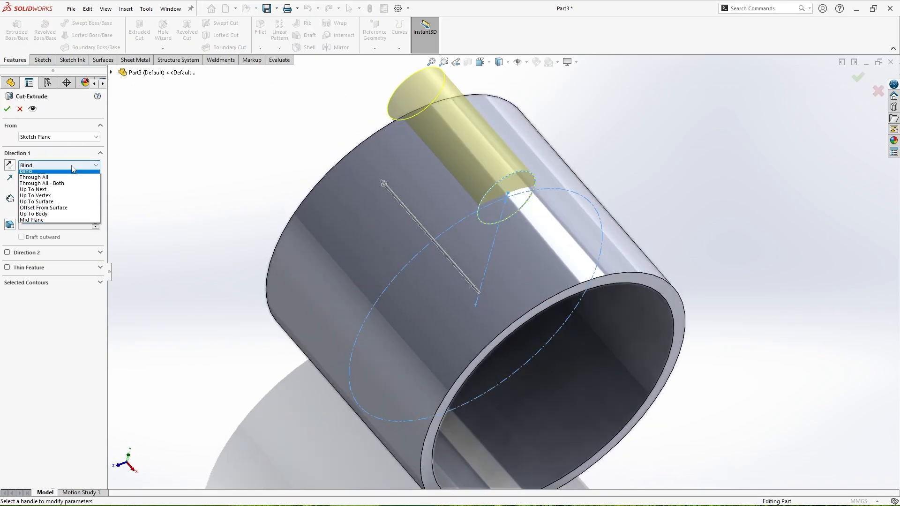
click(33, 227)
double_click(55, 200)
text(15.)
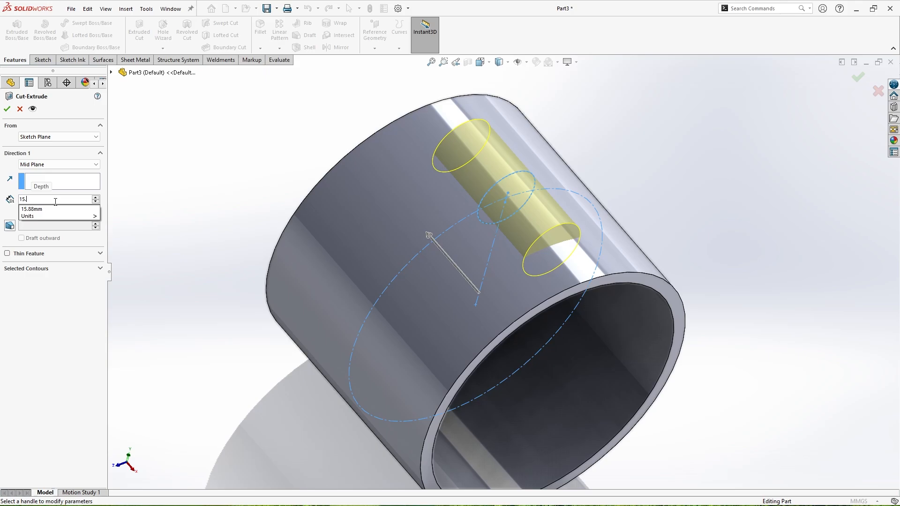
text(88)
key(Return)
click(7, 109)
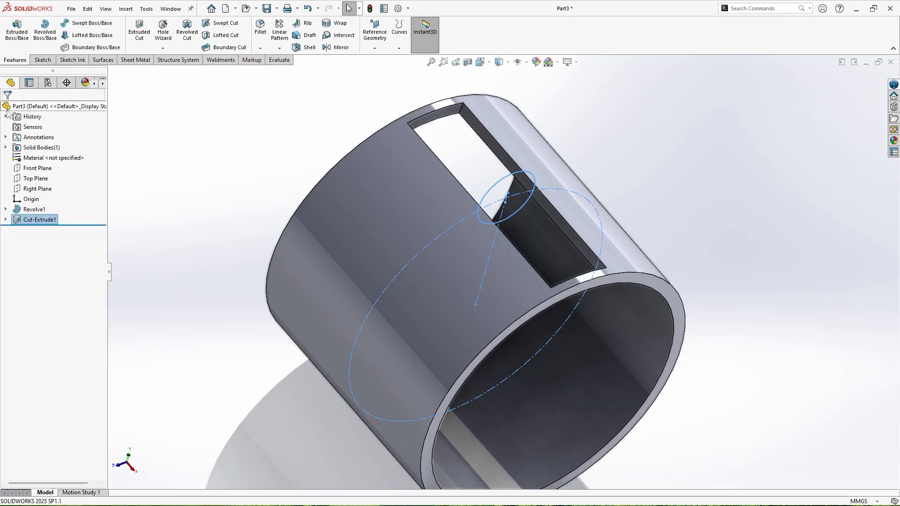
- Examine the pocket cut in the ring wall from the right-side and isometric views
scroll(665, 201, up, 3)
click(665, 201)
middle_drag(664, 203, 556, 239)
key(space)
click(440, 326)
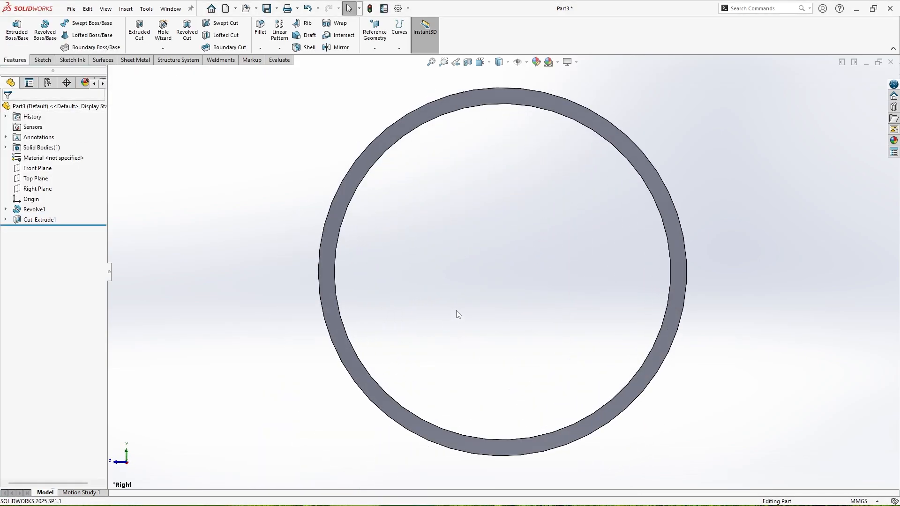
scroll(460, 312, up, 3)
middle_drag(492, 261, 519, 287)
key(space)
click(348, 249)
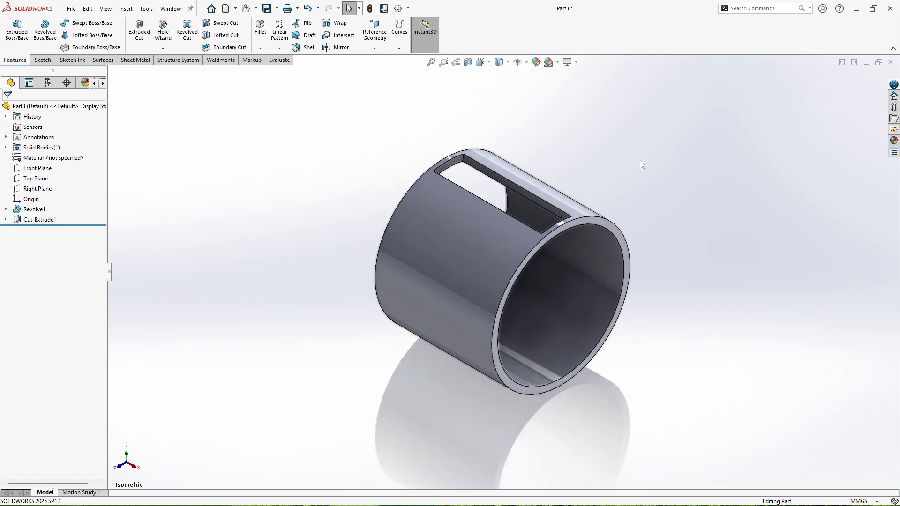
- Show the temporary axes and circular-pattern the pocket cut around the ring's central axis with 10 equally spaced instances over 360 degrees
click(280, 48)
click(525, 62)
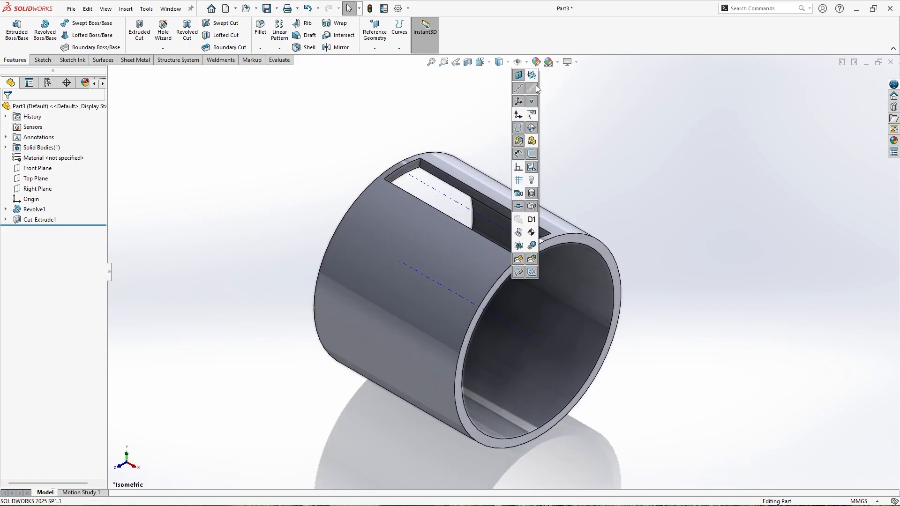
click(534, 86)
click(279, 49)
click(301, 68)
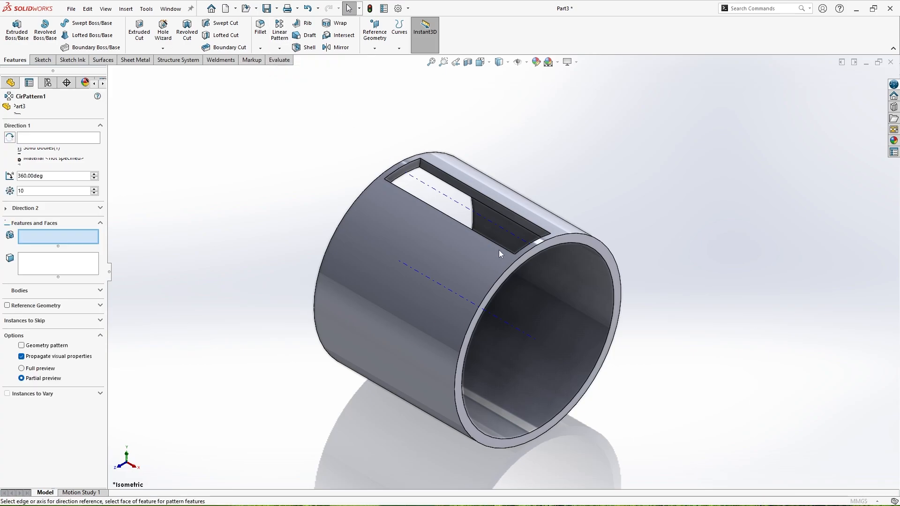
click(156, 186)
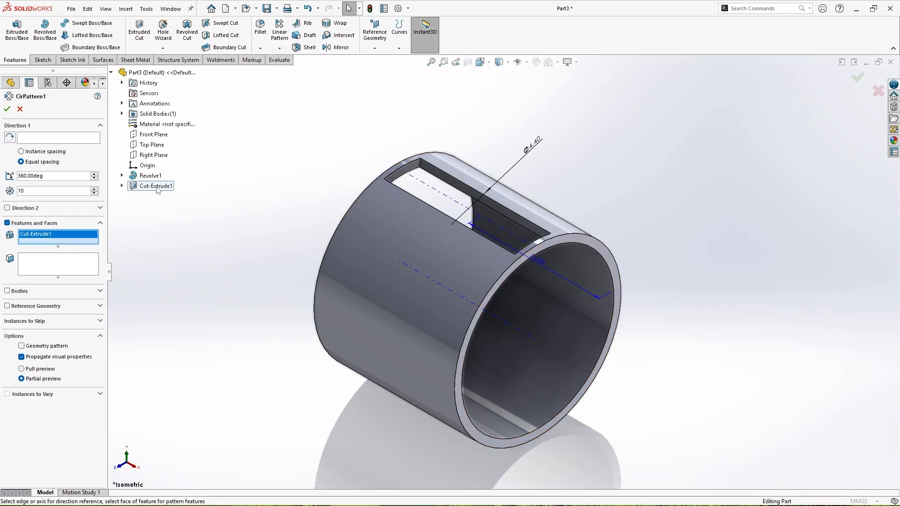
click(520, 326)
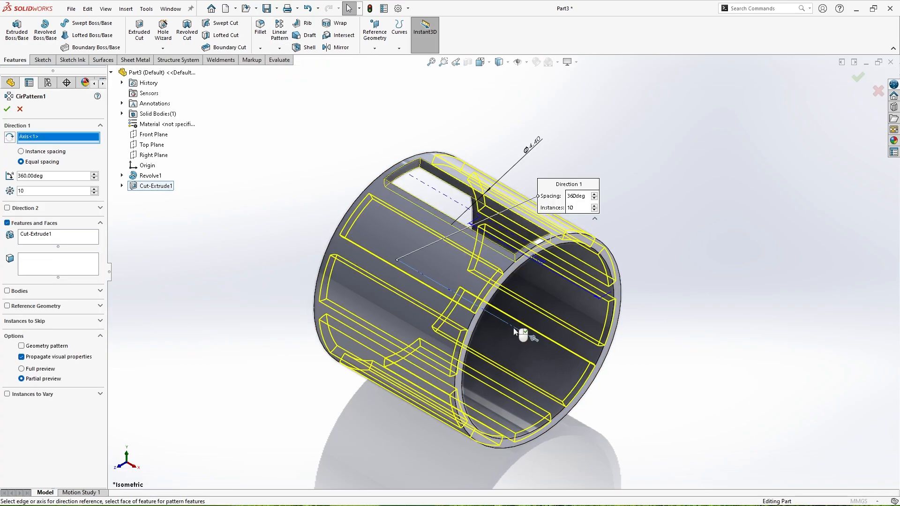
text(10)
key(Return)
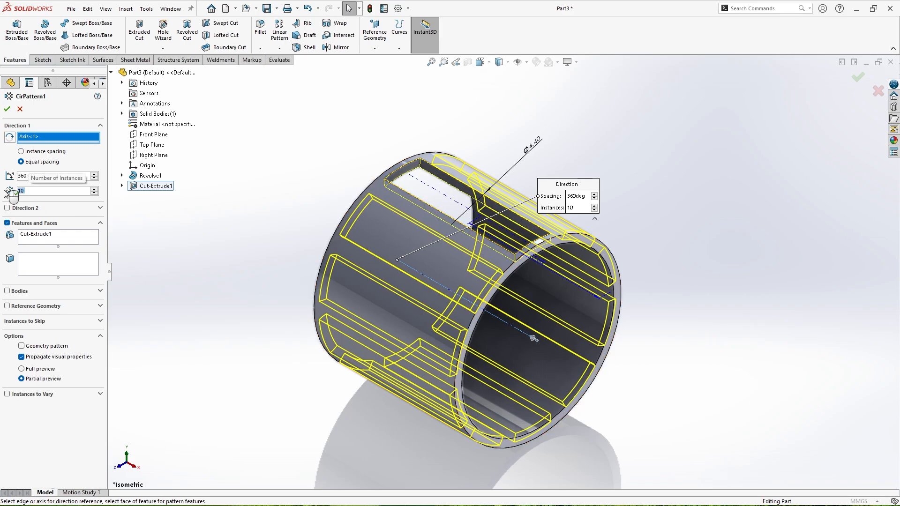
click(7, 110)
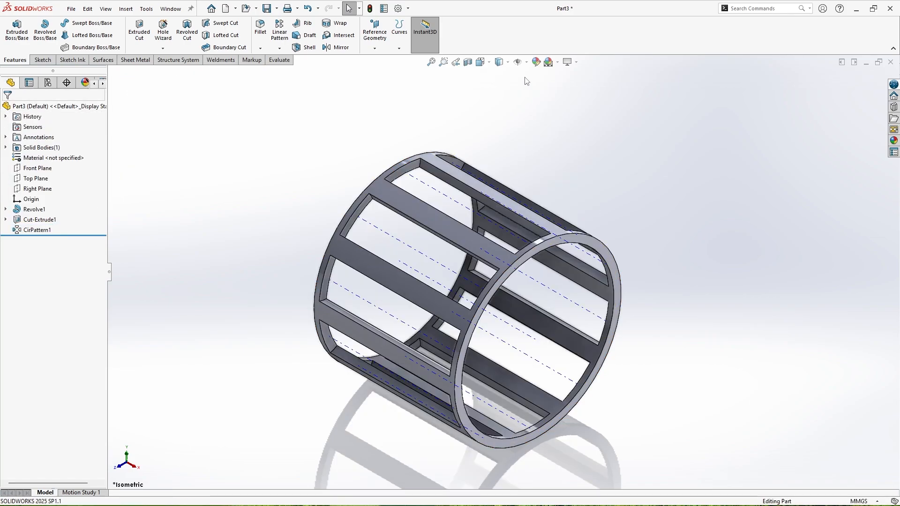
- Save the part as "Cage needle roller bearing" in the bearing's project folder and close it
click(276, 8)
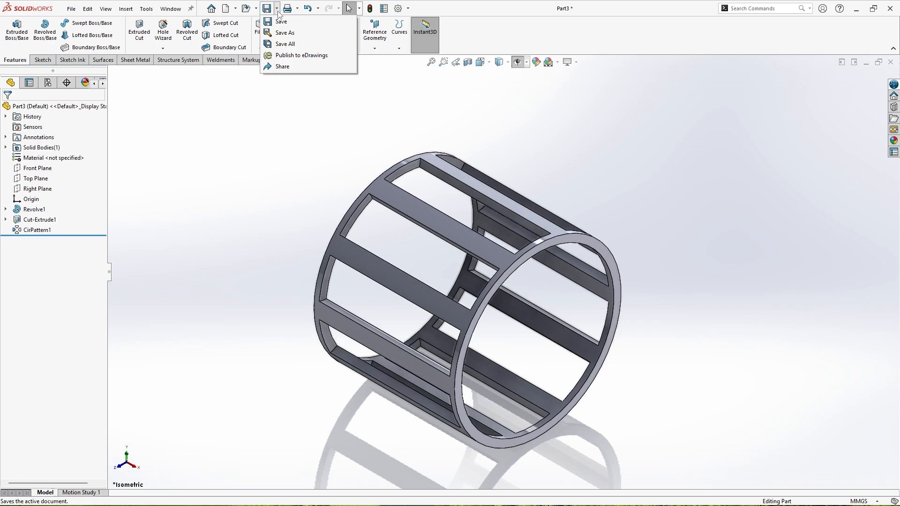
click(287, 33)
text(Cage n)
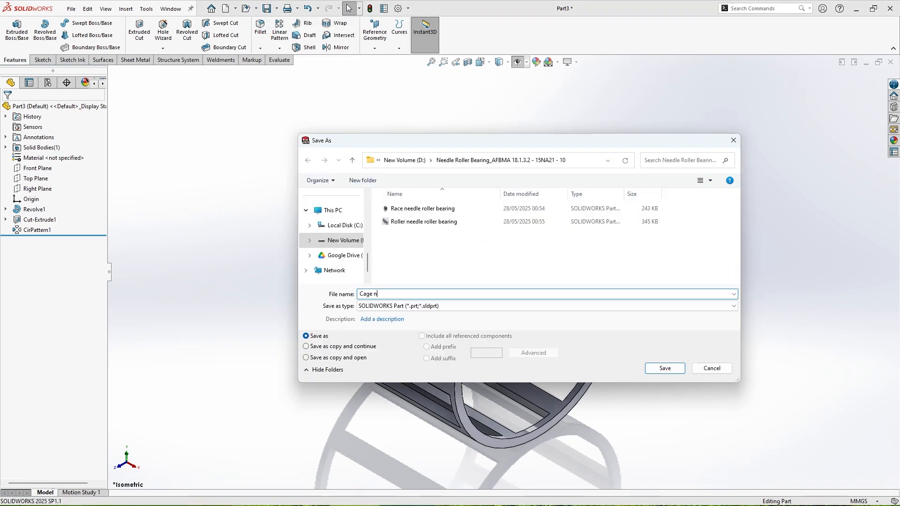
text(eedle roller bearing)
click(668, 370)
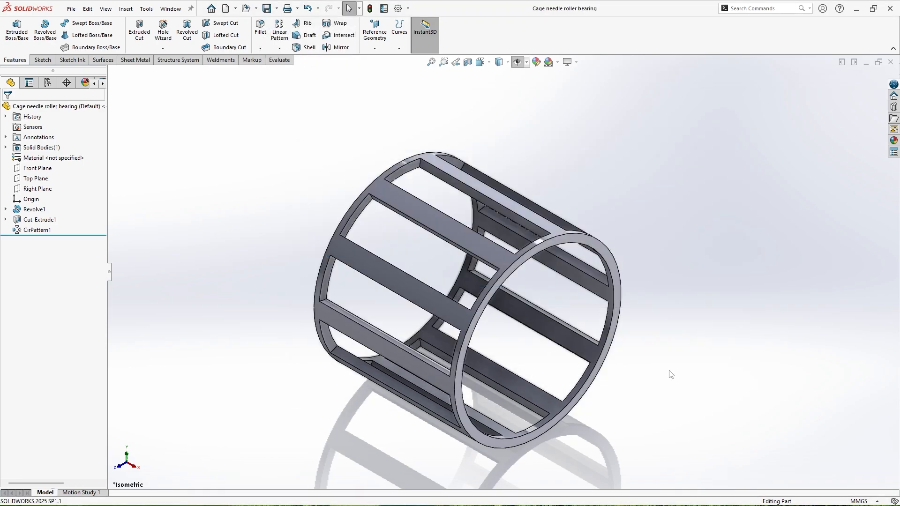
click(890, 63)
- Start a new assembly and place the "Race needle roller bearing" part as its first component
click(146, 9)
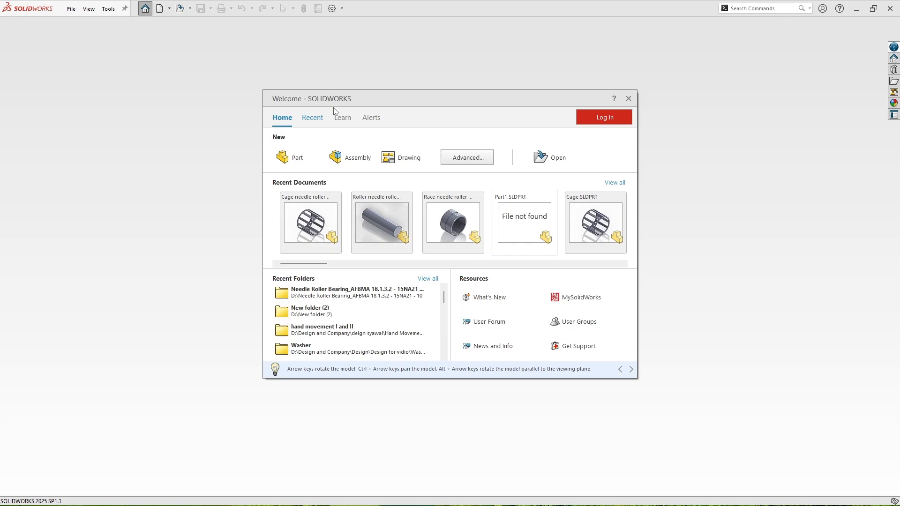
click(353, 158)
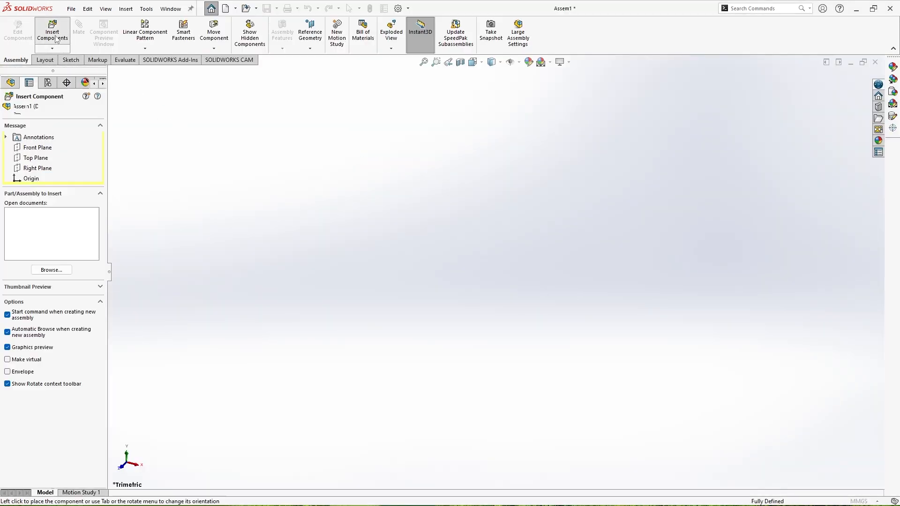
double_click(436, 222)
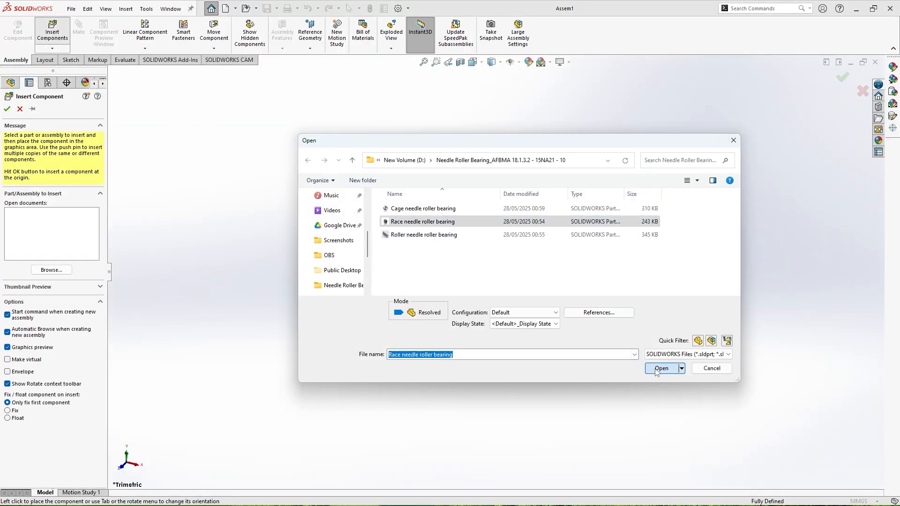
click(519, 267)
scroll(609, 279, up, 2)
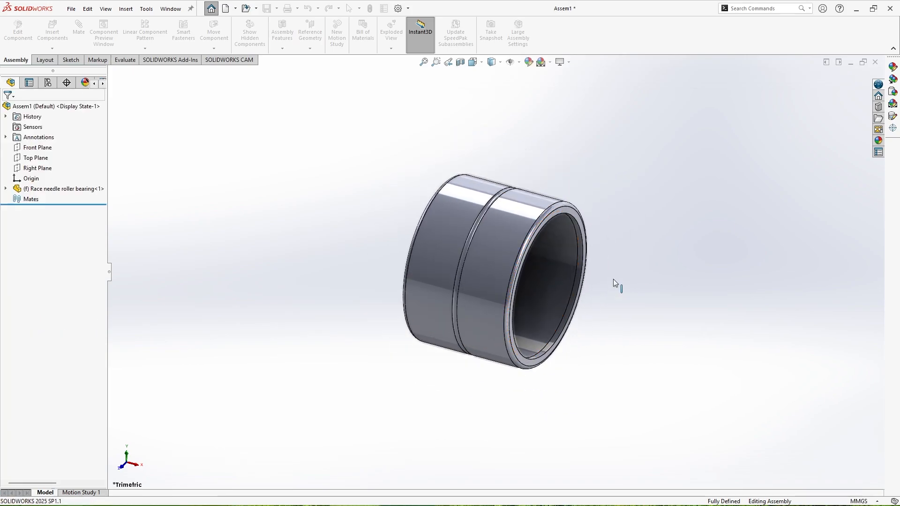
- Insert the "Roller needle roller bearing" and "Cage needle roller bearing" parts beside the race
click(446, 235)
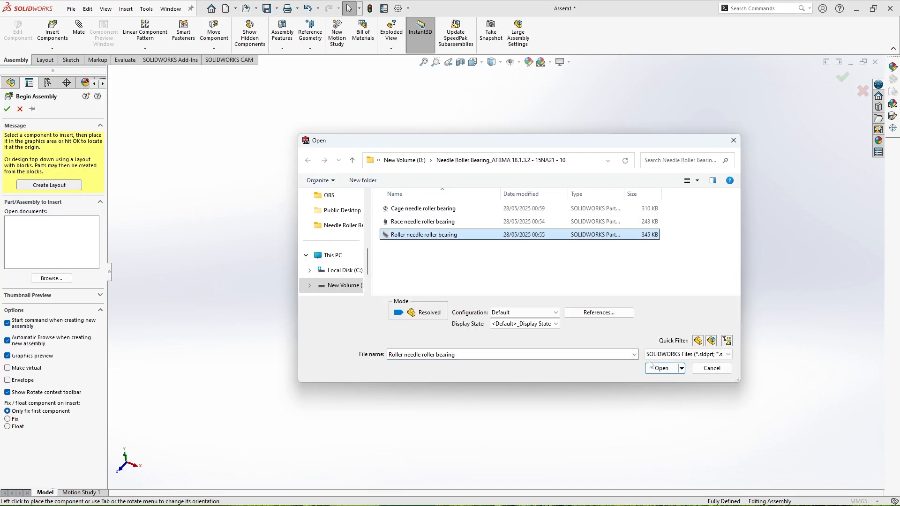
click(662, 368)
click(646, 255)
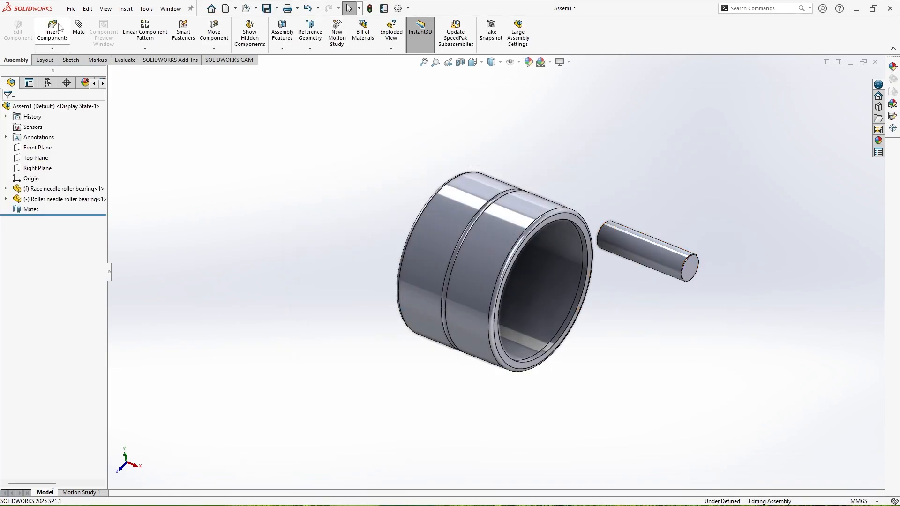
click(52, 33)
click(661, 368)
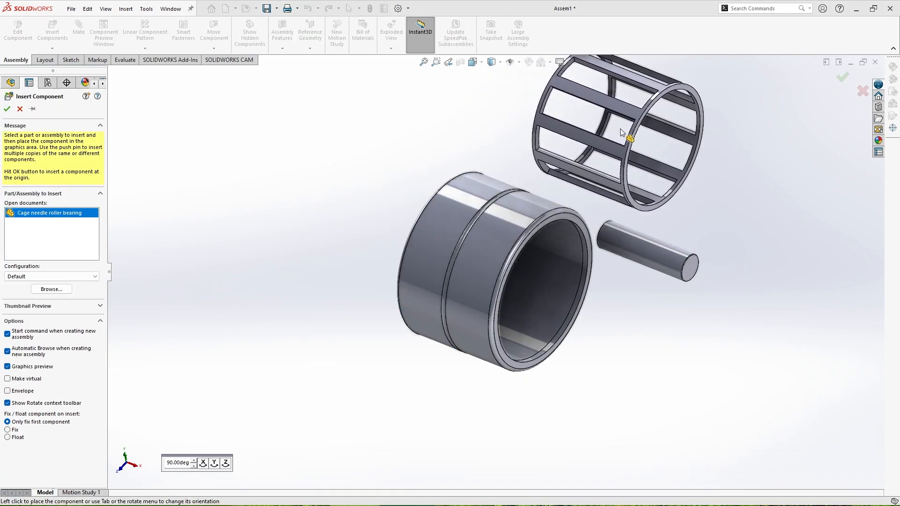
click(619, 131)
- Add a concentric mate between the cylindrical faces of the cage and the race
scroll(545, 269, down, 4)
scroll(543, 269, up, 3)
middle_drag(541, 269, 516, 273)
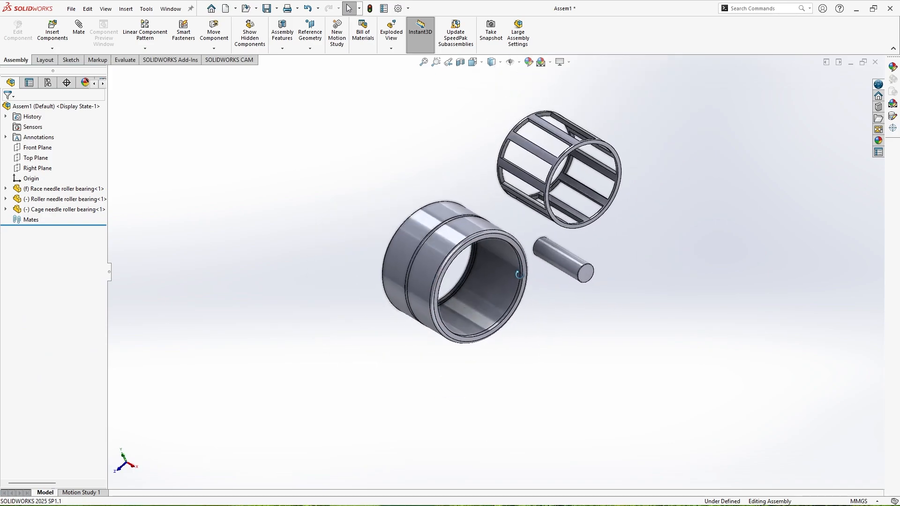
scroll(565, 173, down, 3)
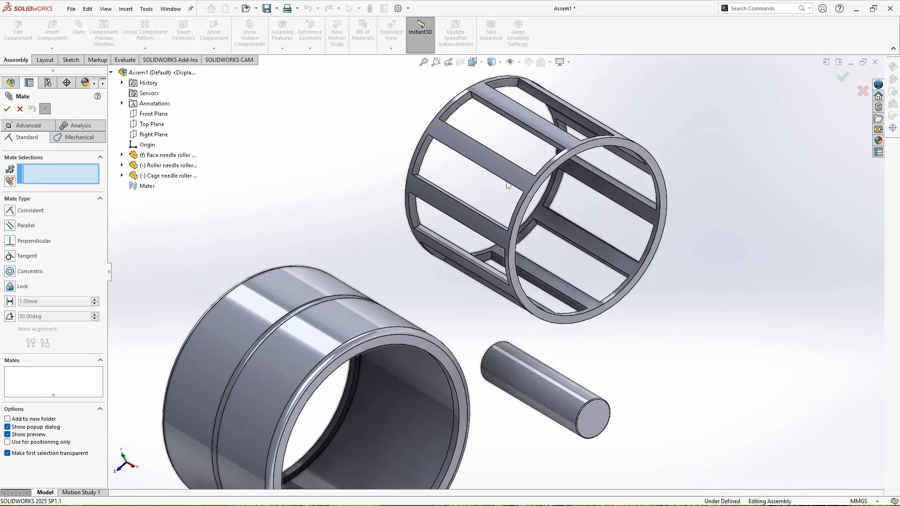
click(409, 233)
click(335, 319)
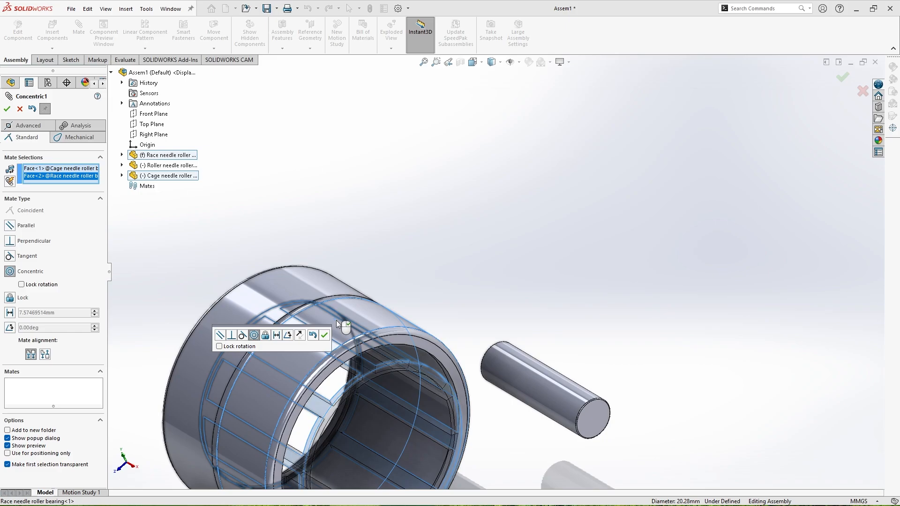
scroll(336, 319, up, 3)
click(323, 336)
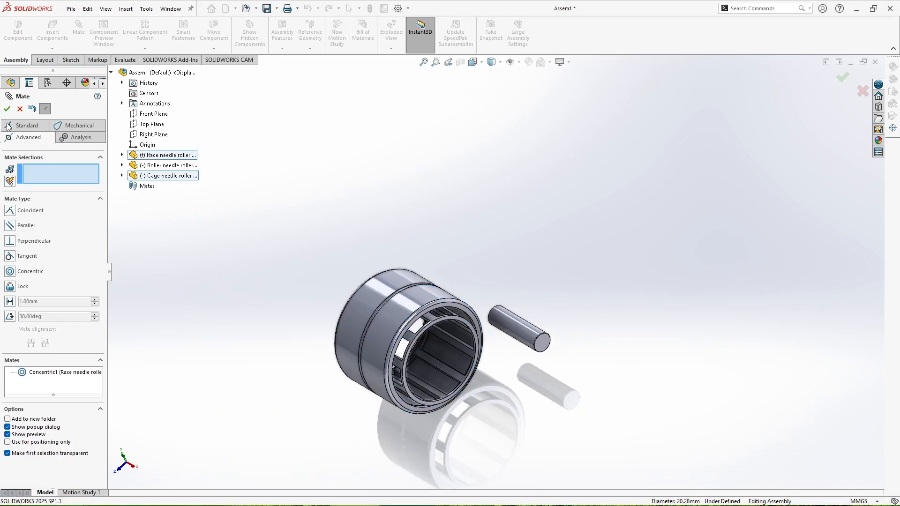
- Centre the cage lengthwise in the race with a width mate between both end faces of each part
click(14, 137)
click(10, 238)
scroll(401, 305, down, 5)
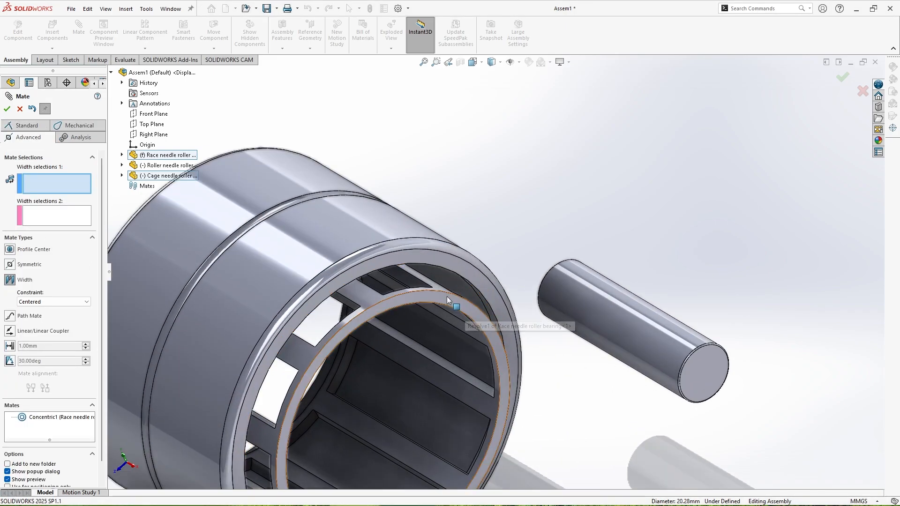
click(457, 289)
scroll(479, 337, down, 3)
middle_drag(479, 336, 486, 264)
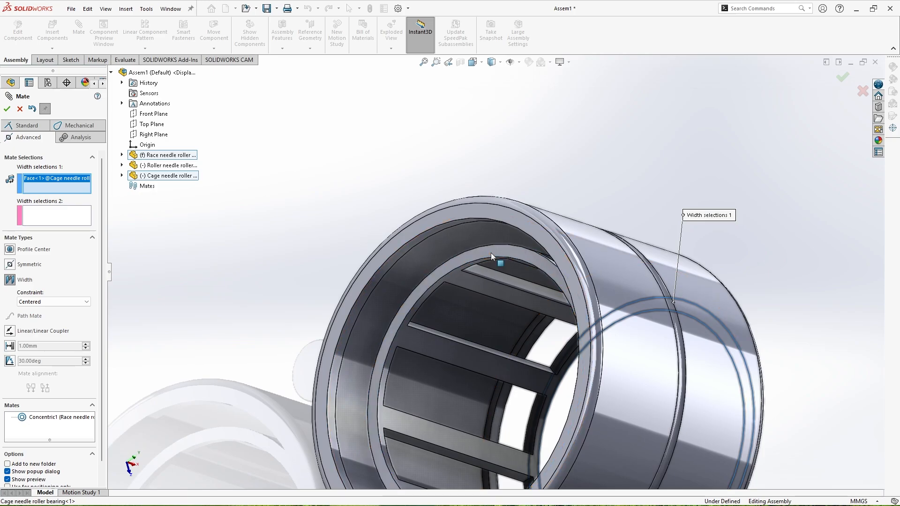
click(491, 252)
click(501, 215)
middle_drag(501, 217, 567, 263)
click(707, 333)
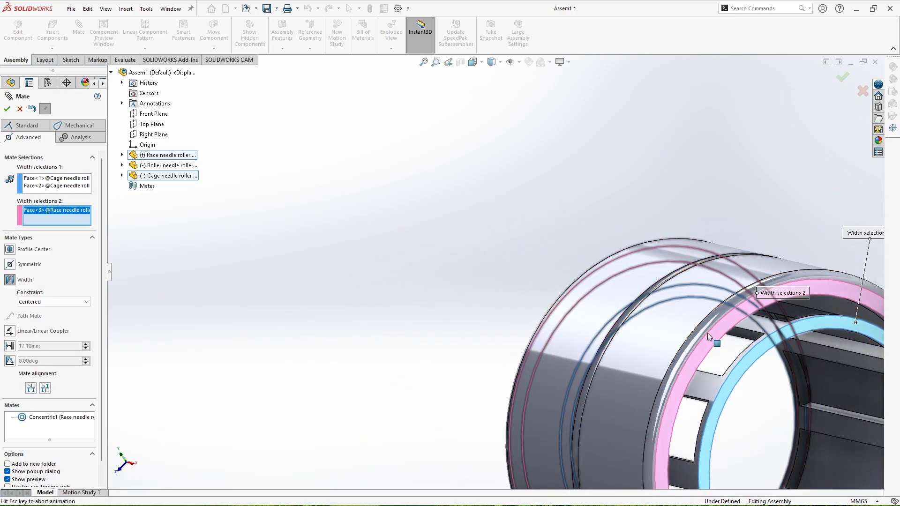
scroll(707, 335, up, 6)
click(7, 109)
- Add a tangent mate between the roller's cylindrical surface and the race's inner surface, and finish mating
scroll(668, 294, down, 3)
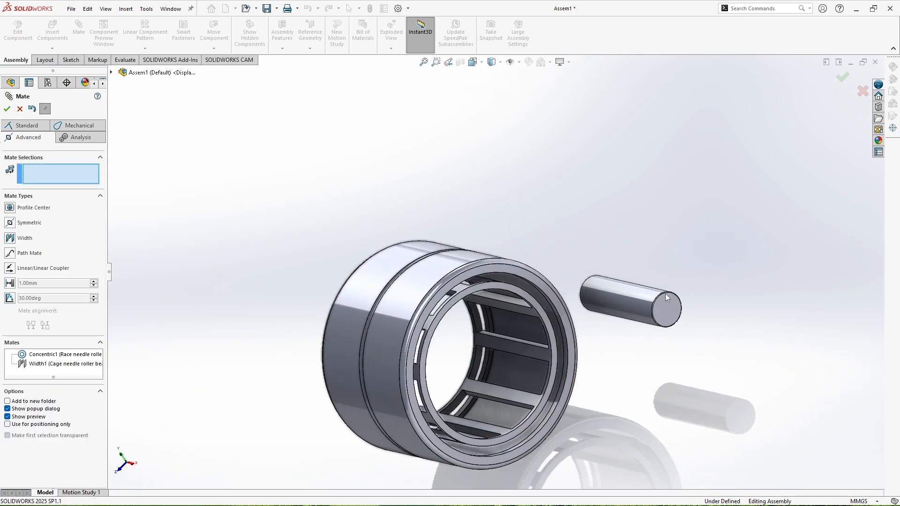
scroll(665, 293, down, 3)
click(505, 272)
click(626, 124)
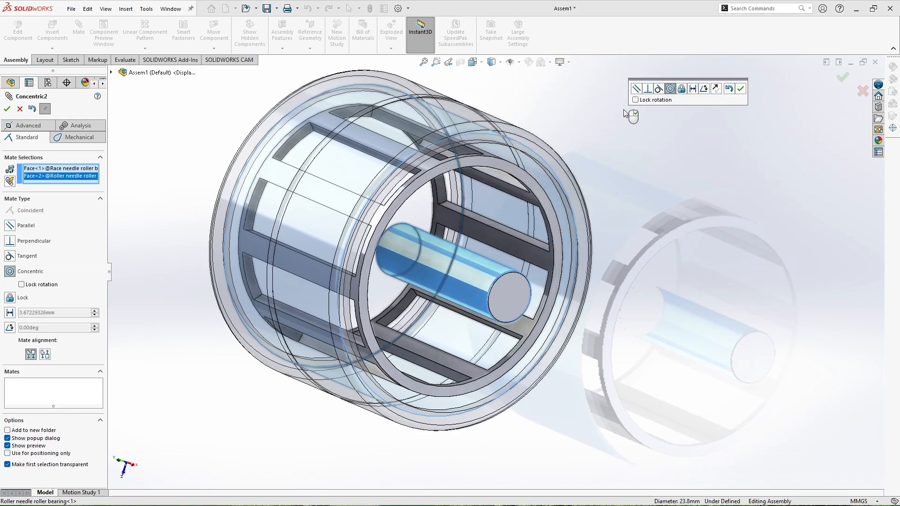
click(658, 89)
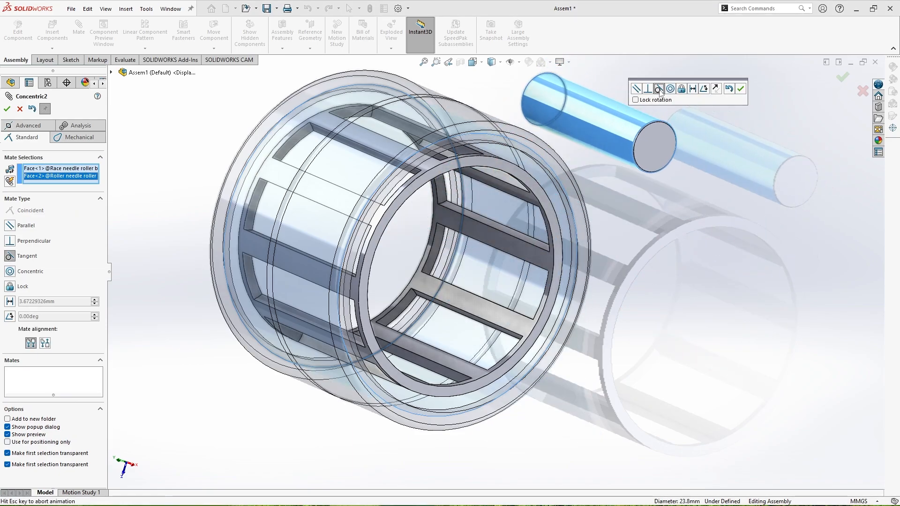
click(713, 90)
middle_drag(662, 196, 683, 173)
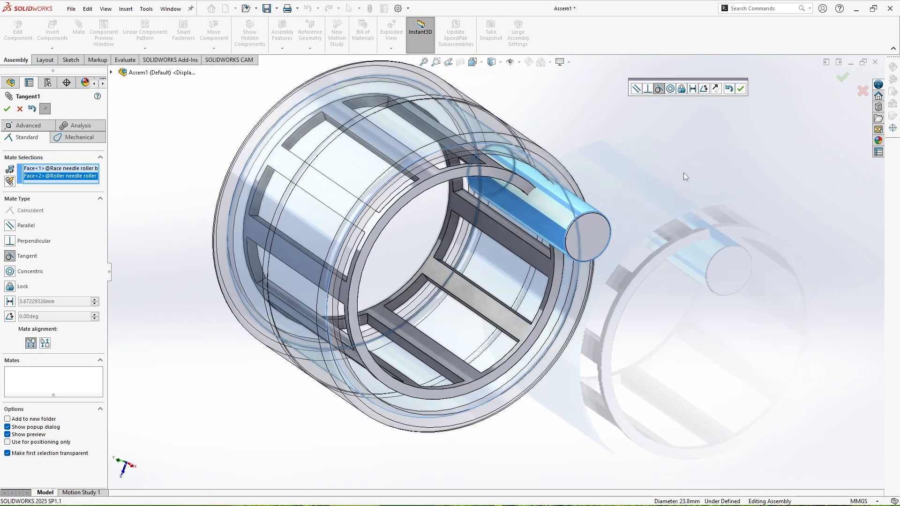
click(740, 89)
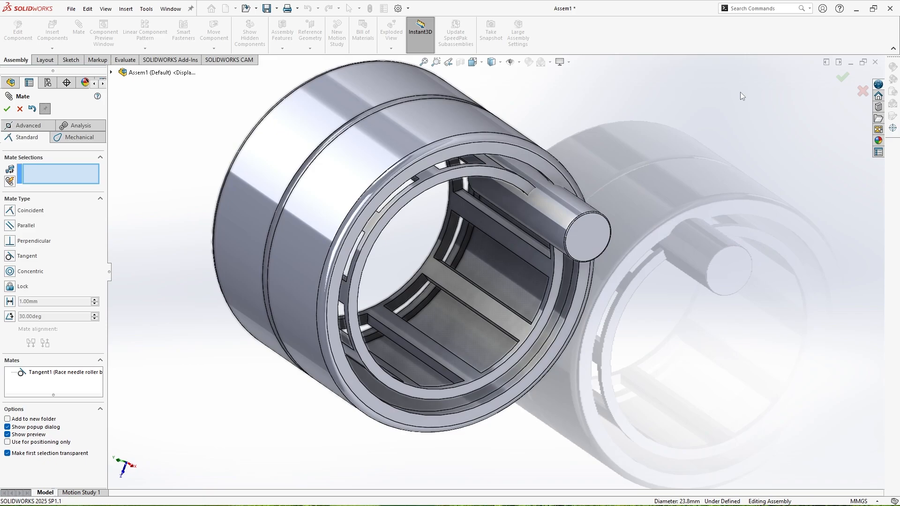
click(7, 108)
- Hide the race component so only the roller and the cage remain in the view
key(f)
click(468, 189)
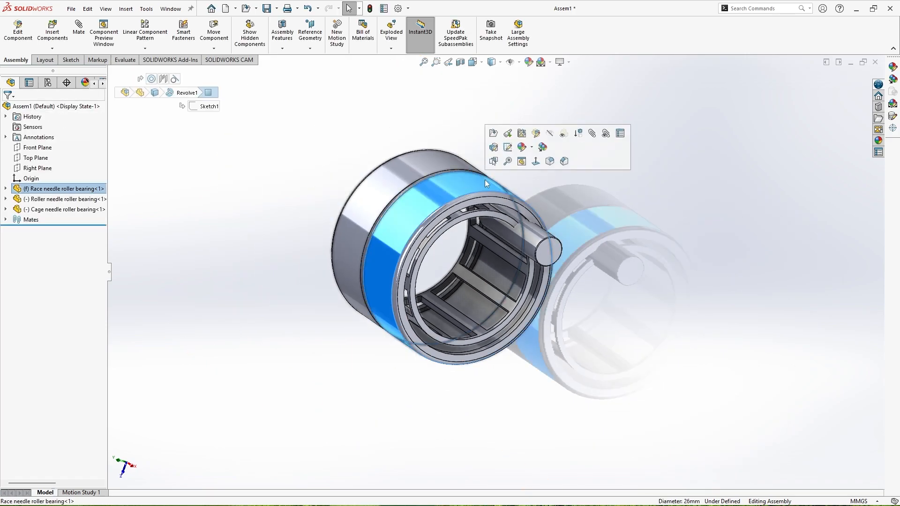
click(522, 133)
middle_drag(539, 188, 507, 236)
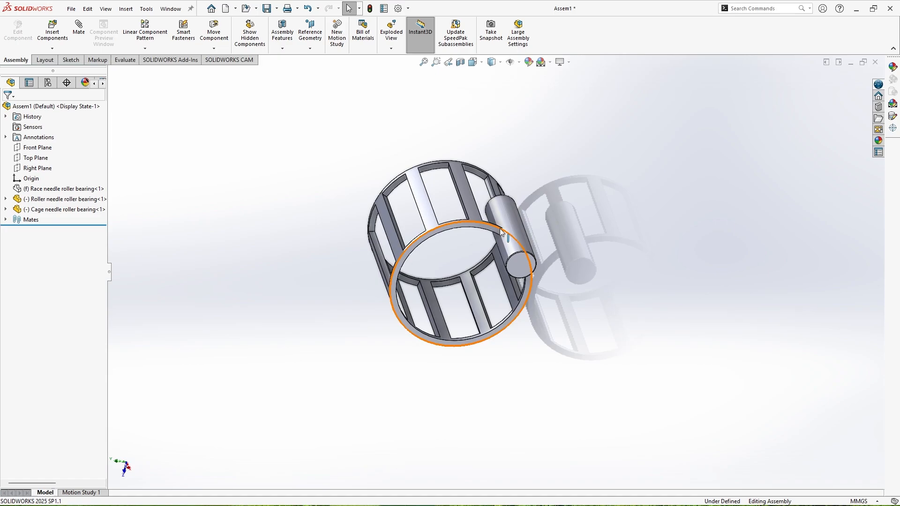
scroll(483, 256, down, 2)
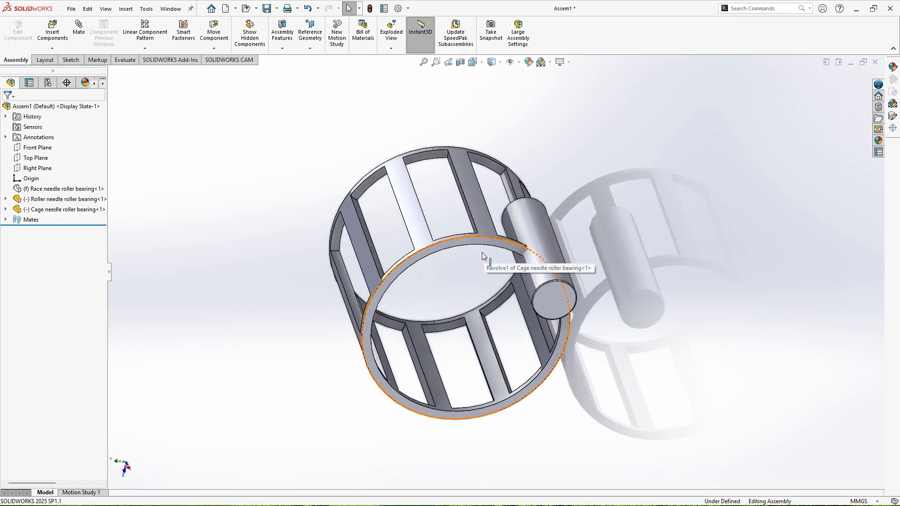
- Add a coincident mate between the cage's Front Plane and the roller's Top Plane
click(77, 32)
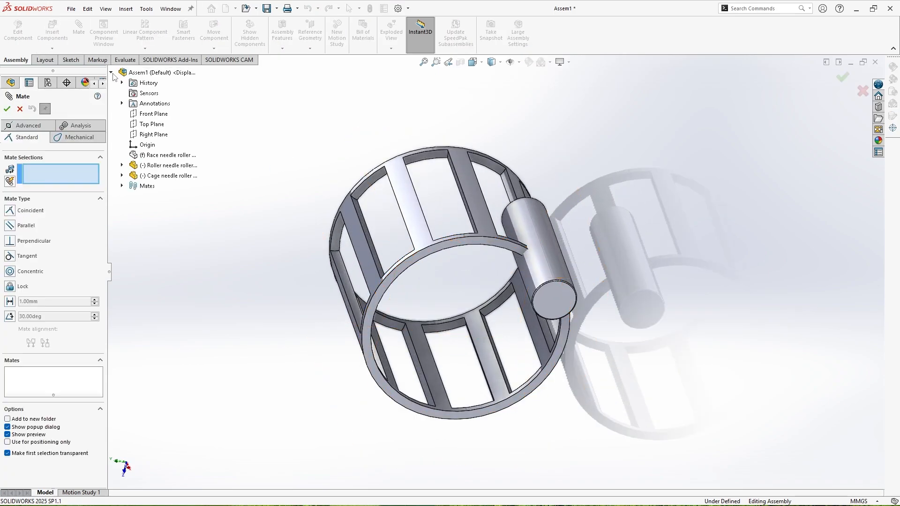
click(122, 166)
click(122, 289)
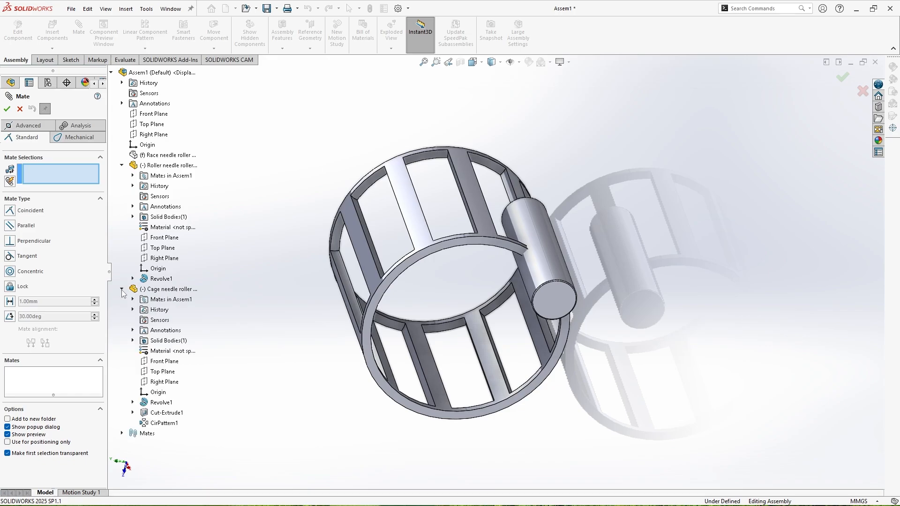
click(163, 361)
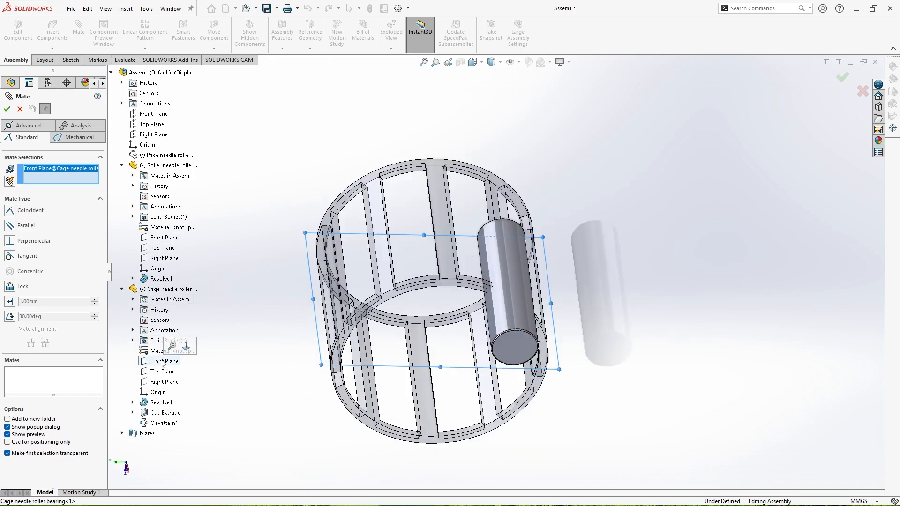
click(172, 249)
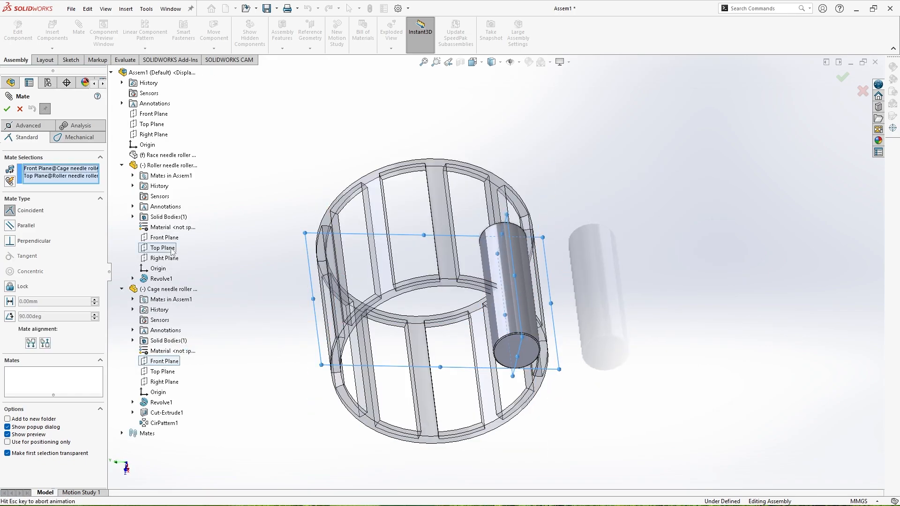
click(7, 108)
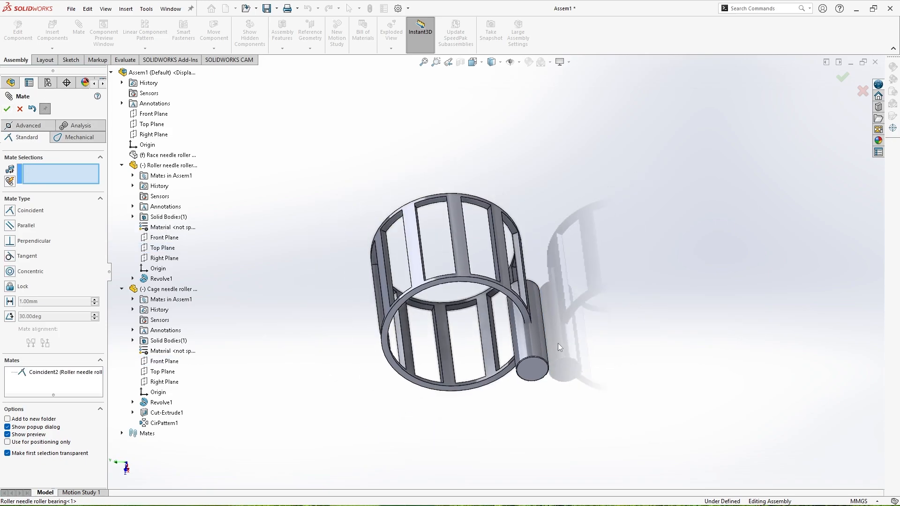
- Centre the roller lengthwise in the cage with a width mate between both end faces of each part, and finish mating
middle_drag(558, 343, 495, 238)
scroll(479, 304, down, 4)
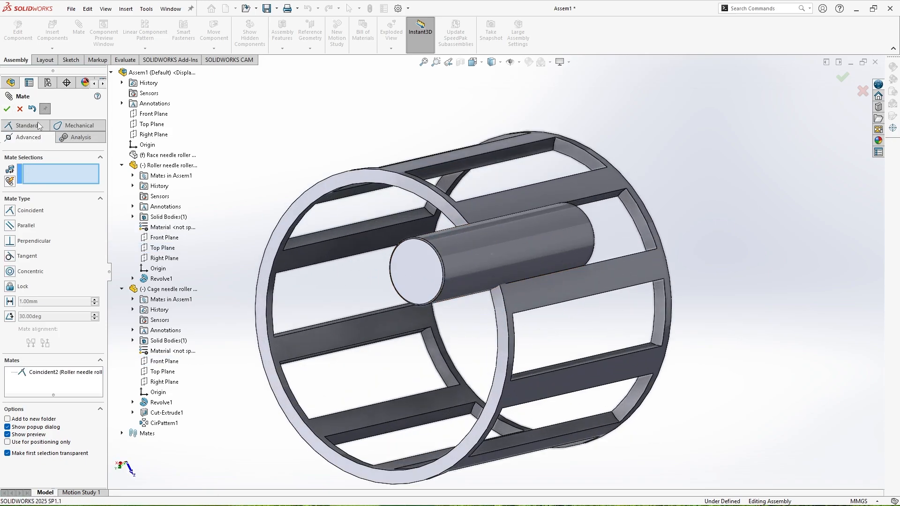
click(28, 137)
click(24, 240)
click(415, 281)
middle_drag(414, 281, 428, 312)
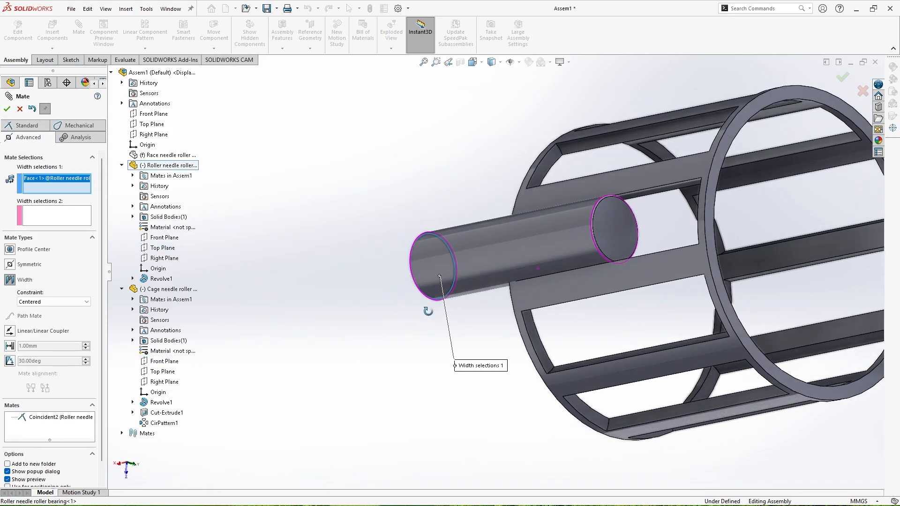
click(611, 227)
middle_drag(611, 227, 750, 161)
click(700, 188)
click(738, 161)
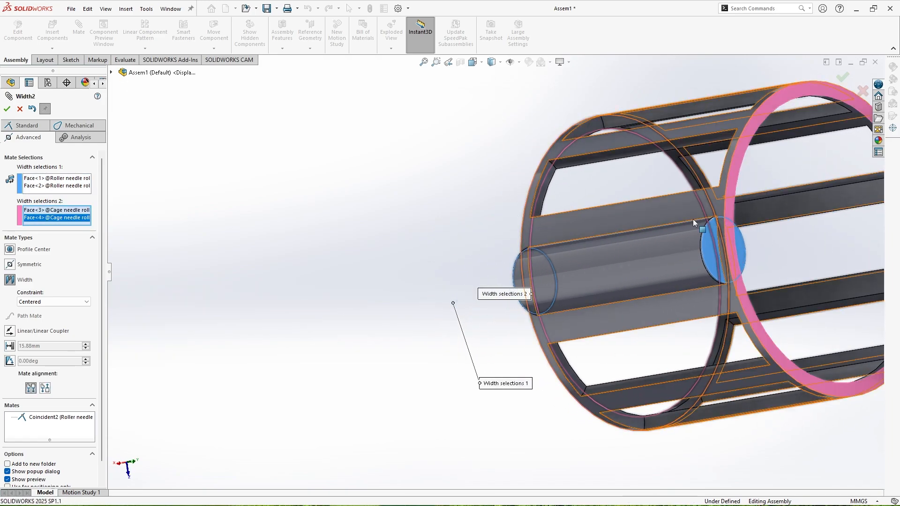
click(8, 109)
scroll(498, 283, up, 3)
middle_drag(544, 284, 679, 286)
scroll(679, 286, up, 3)
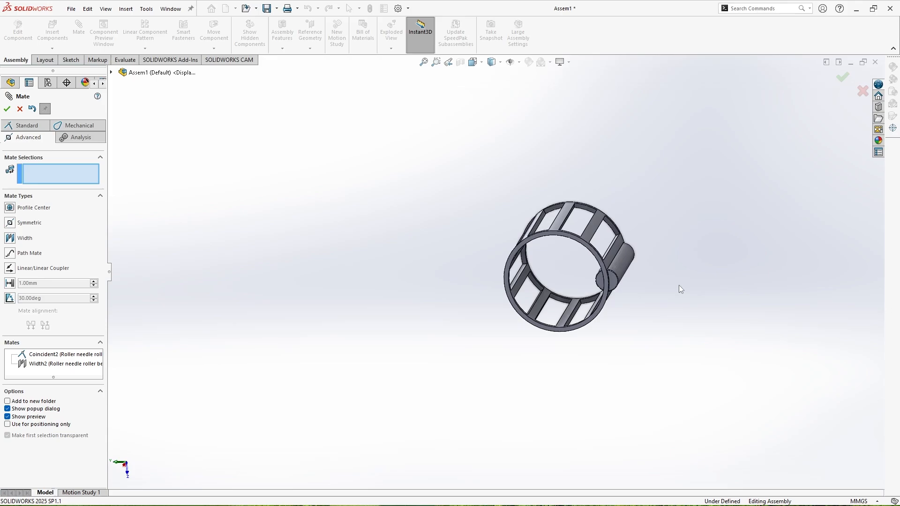
scroll(681, 289, up, 1)
click(7, 110)
- Turn on the display of temporary axes in the assembly
scroll(513, 304, down, 4)
middle_drag(513, 304, 649, 288)
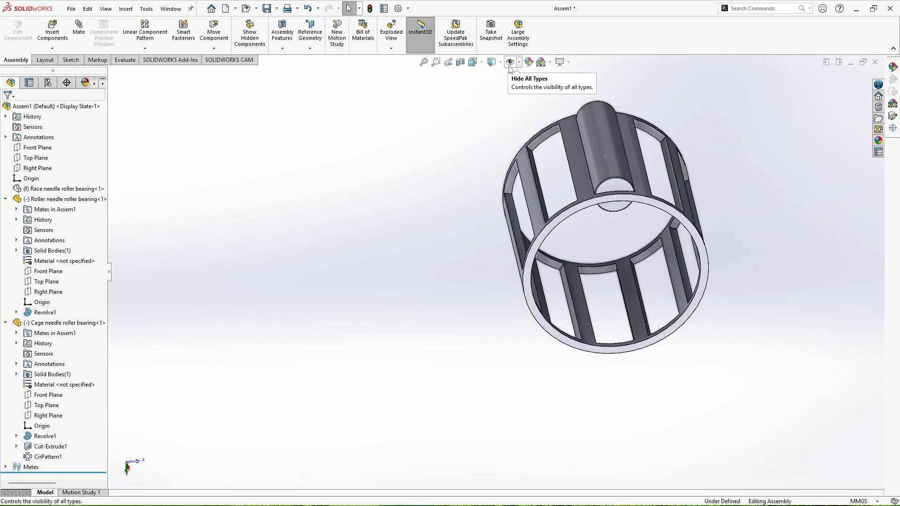
click(519, 62)
click(519, 63)
click(519, 62)
click(524, 88)
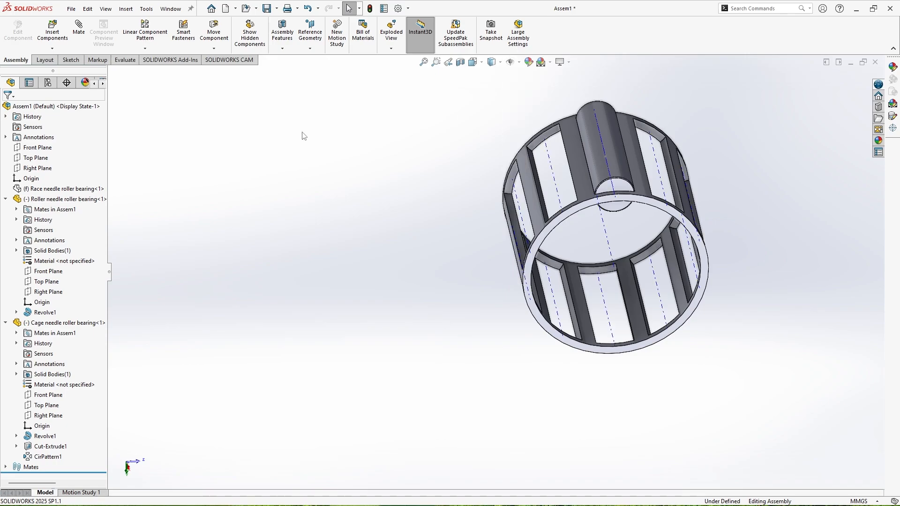
- Create a circular component pattern of the roller about the cage's central axis with 10 equally spaced instances over 360 degrees
click(144, 48)
click(153, 73)
scroll(587, 110, down, 3)
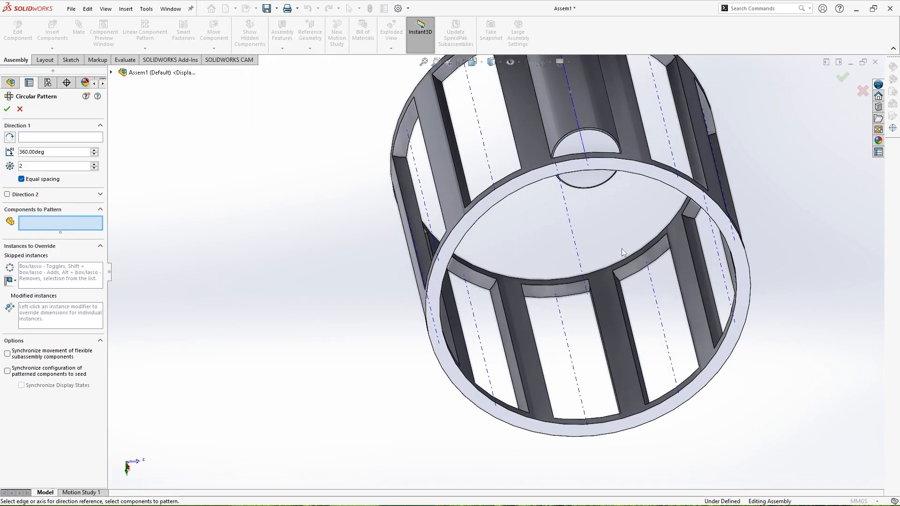
click(586, 111)
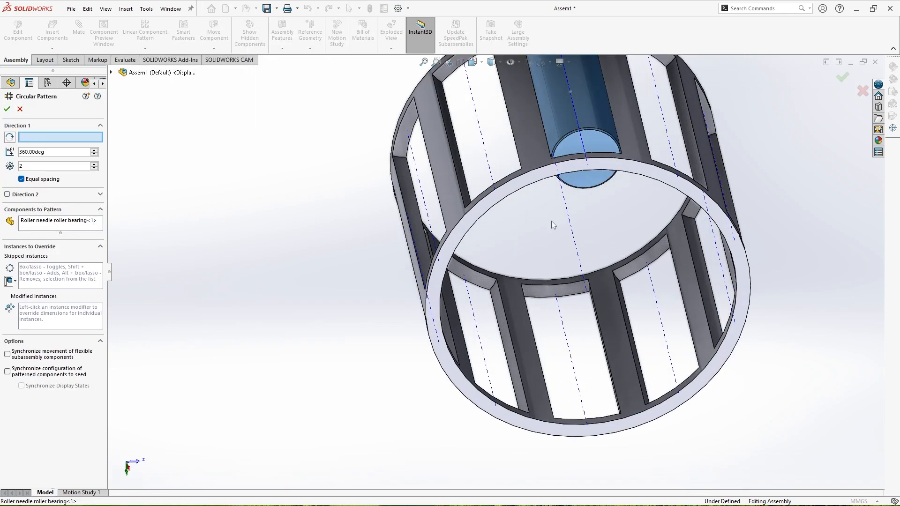
click(568, 227)
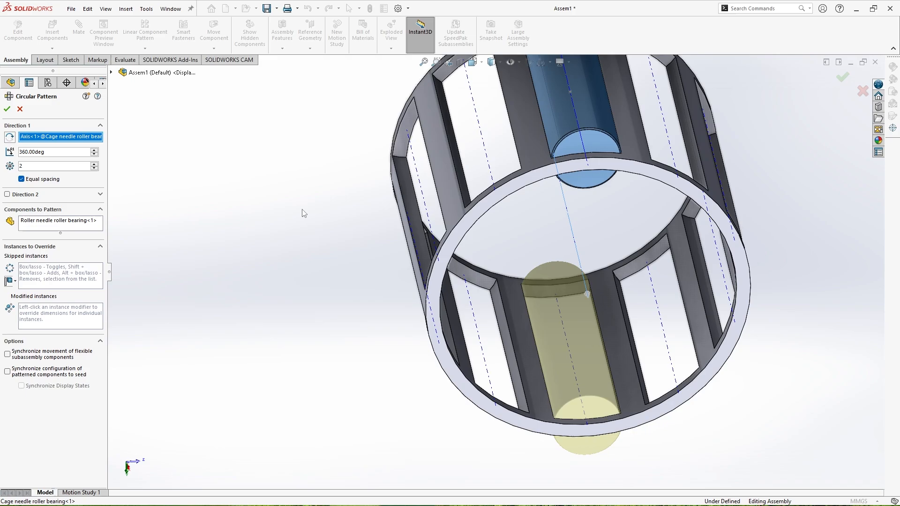
click(94, 163)
click(94, 164)
click(94, 163)
click(94, 164)
click(94, 164)
click(94, 164)
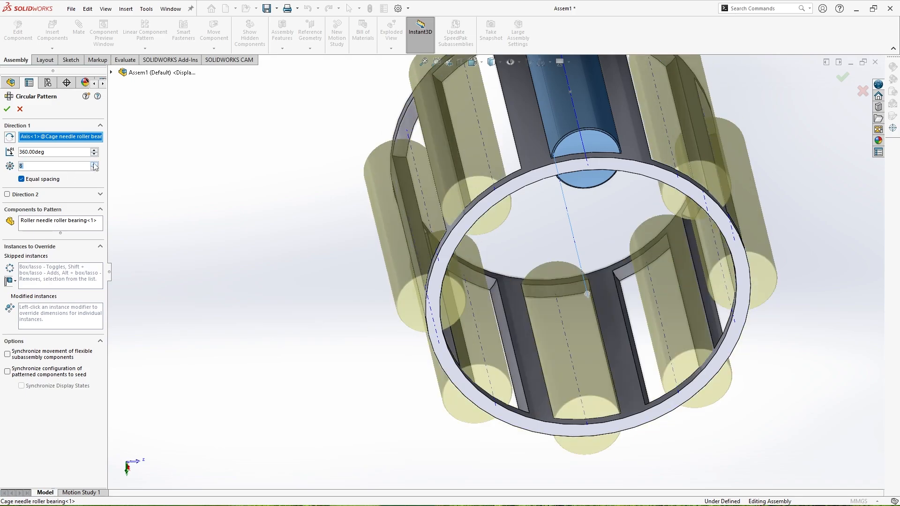
click(94, 163)
click(94, 163)
scroll(141, 171, up, 4)
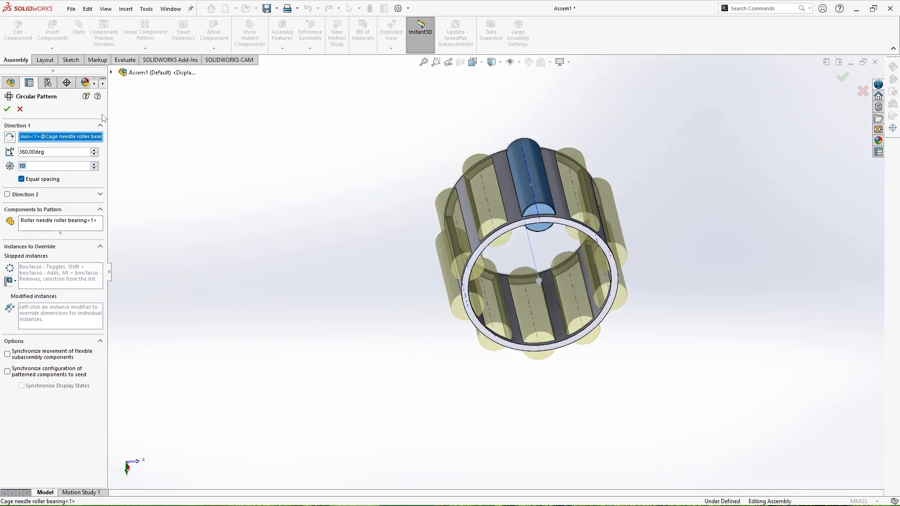
click(8, 110)
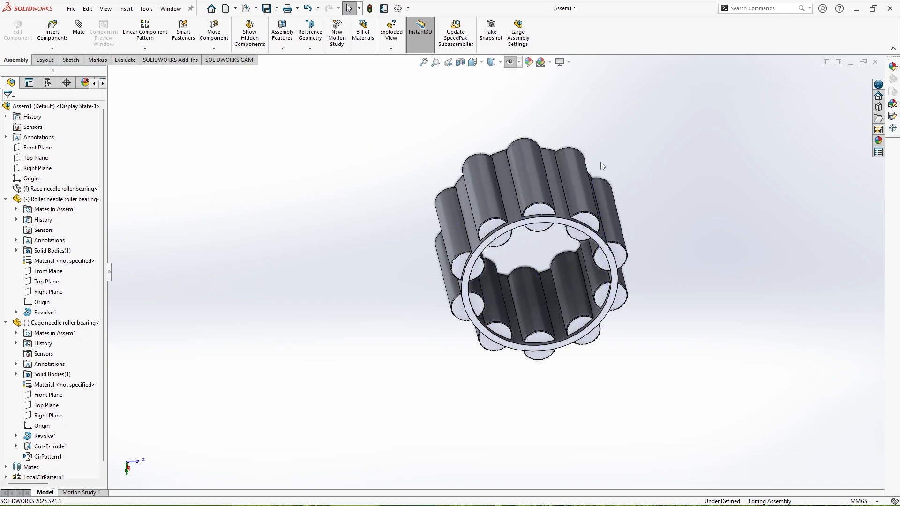
- Show the hidden race component again around the cage and rollers
click(69, 189)
click(126, 164)
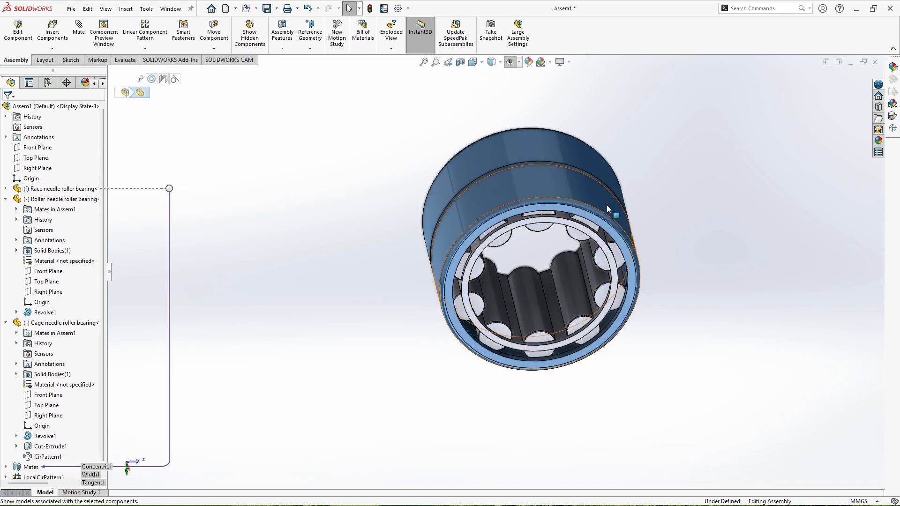
click(660, 209)
scroll(534, 226, down, 3)
mouse_move(534, 227)
middle_down()
mouse_move(531, 149)
mouse_move(535, 227)
middle_up()
scroll(534, 226, up, 3)
- Turn the roller set inside the race and collapse the expanded cage and roller entries in the component tree
drag(555, 259, 456, 401)
click(5, 322)
click(6, 198)
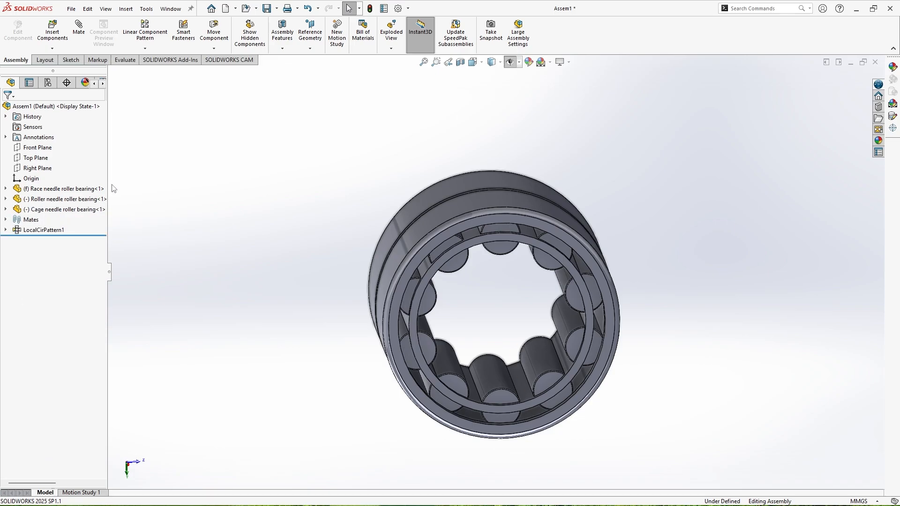
- Assign the steel material AISI 1020 to the race
right_click(76, 190)
mouse_move(219, 429)
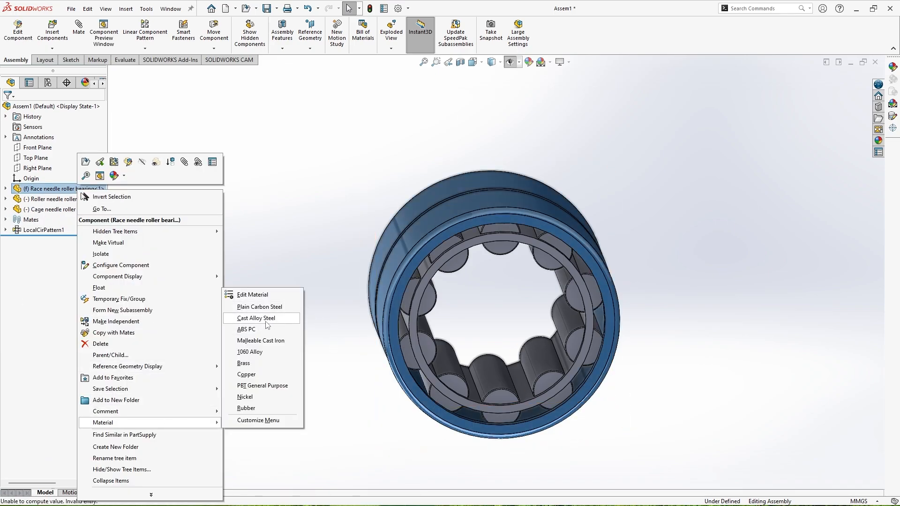
click(268, 296)
click(320, 228)
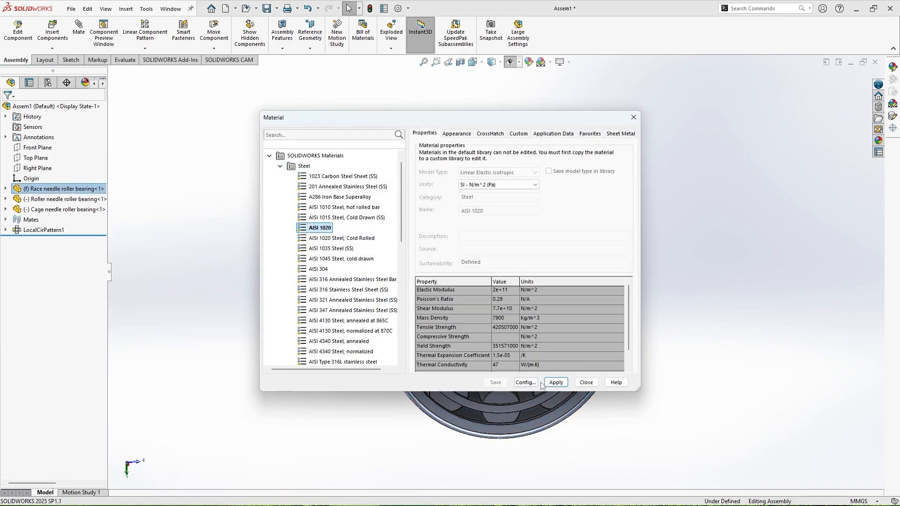
click(555, 383)
click(586, 382)
- Assign the steel material AISI 1020 to the roller
right_click(71, 200)
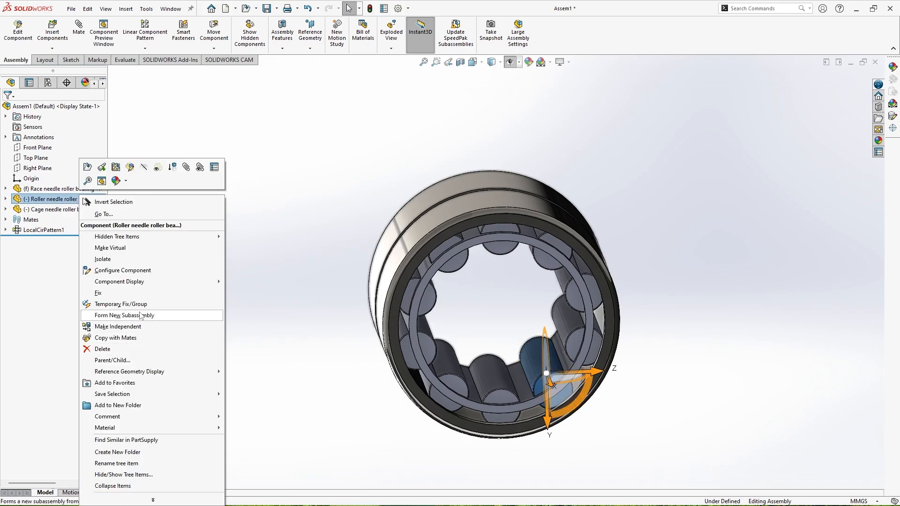
mouse_move(207, 427)
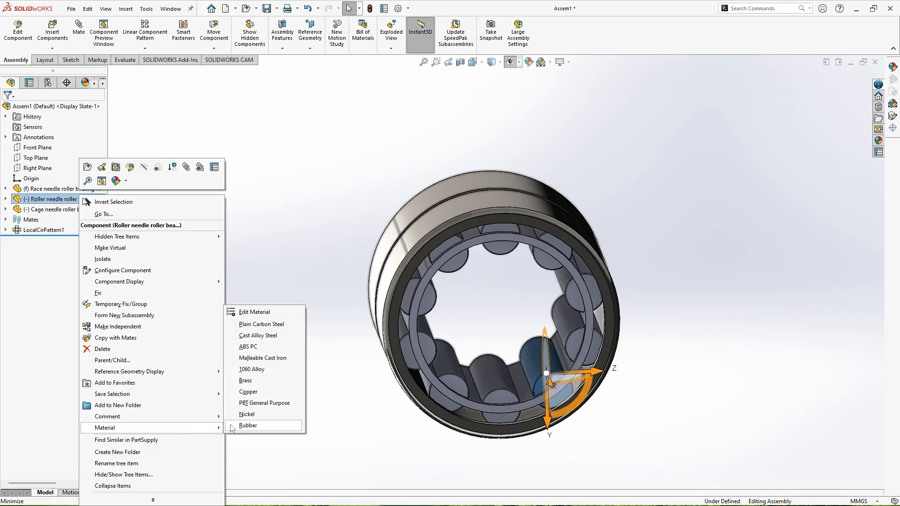
click(251, 312)
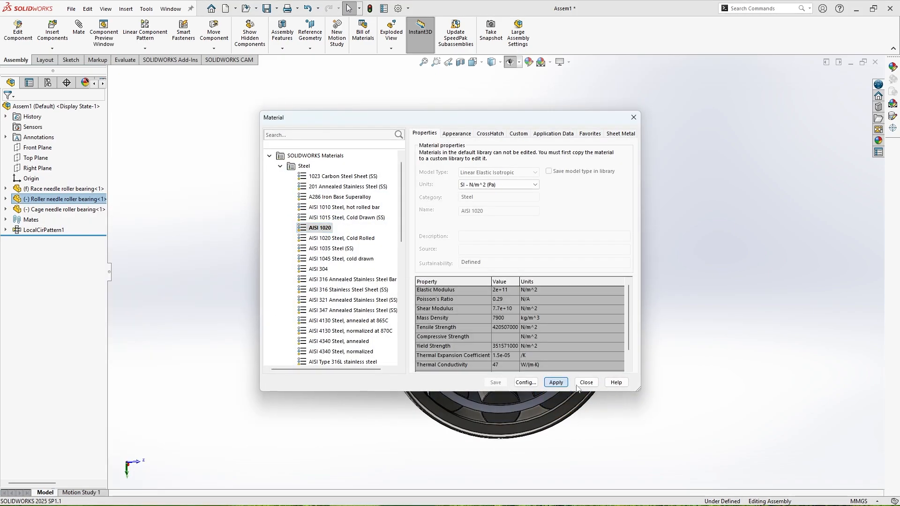
click(577, 386)
- Assign the steel material AISI 1020 to the cage
click(70, 209)
right_click(69, 209)
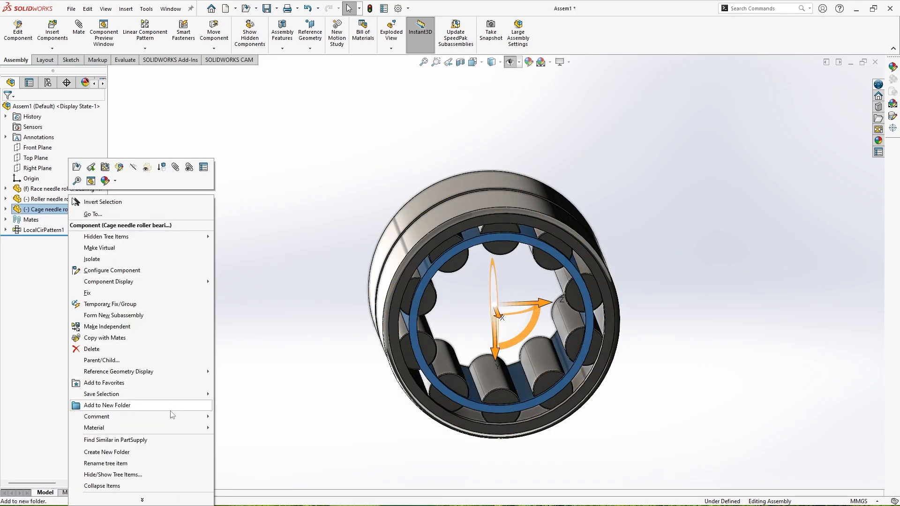
mouse_move(197, 427)
click(249, 299)
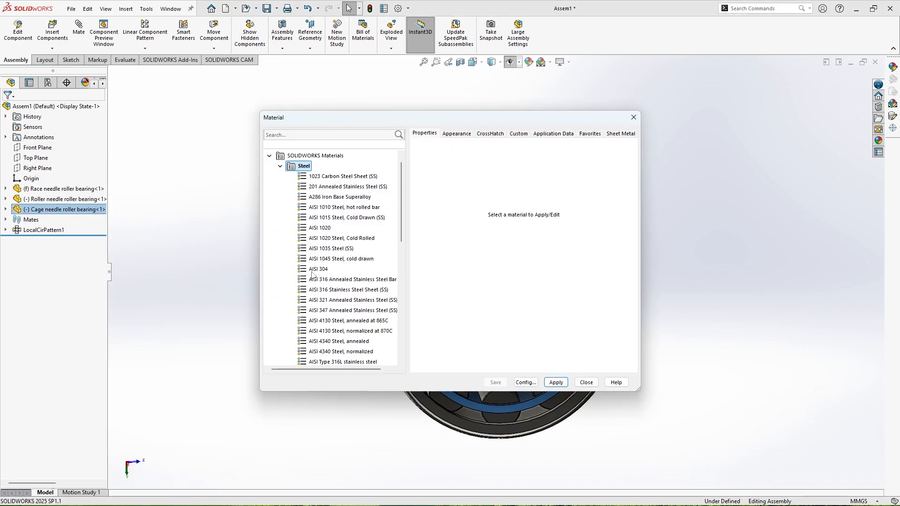
click(556, 383)
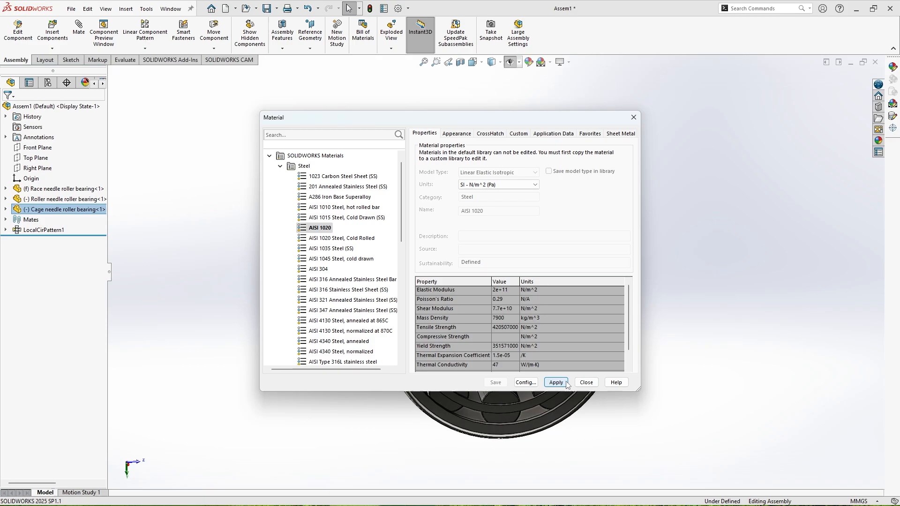
click(585, 382)
- Examine the finished bearing from an angle and turn the cage inside the race to check its rotation
middle_drag(525, 301, 562, 299)
scroll(433, 293, down, 3)
scroll(627, 251, down, 3)
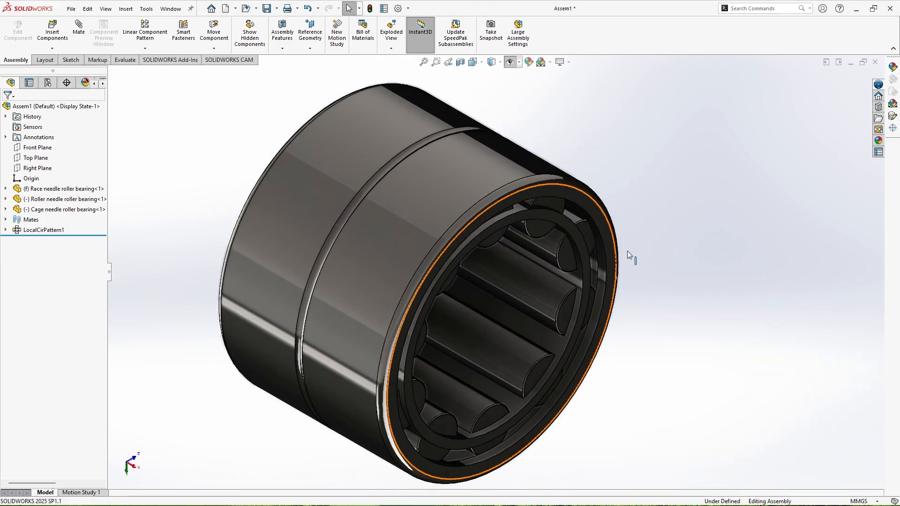
scroll(512, 276, up, 2)
click(552, 248)
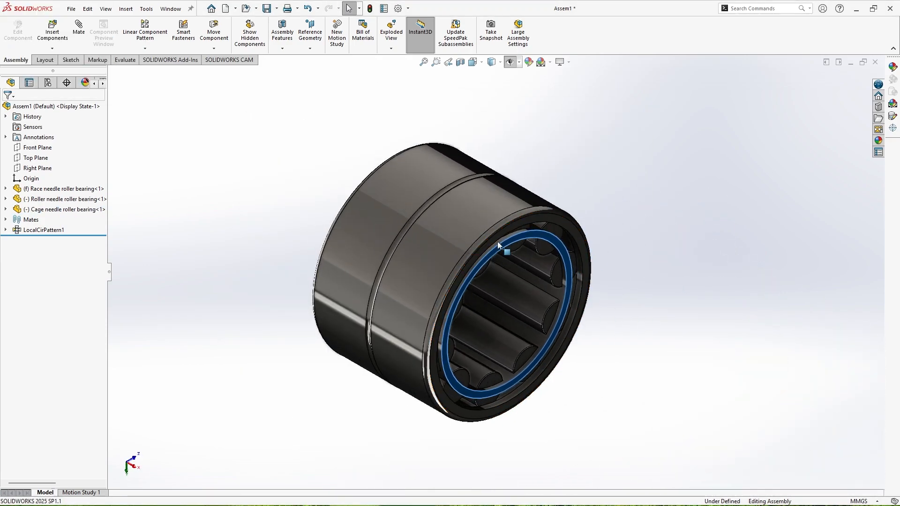
drag(562, 221, 580, 255)
click(675, 168)
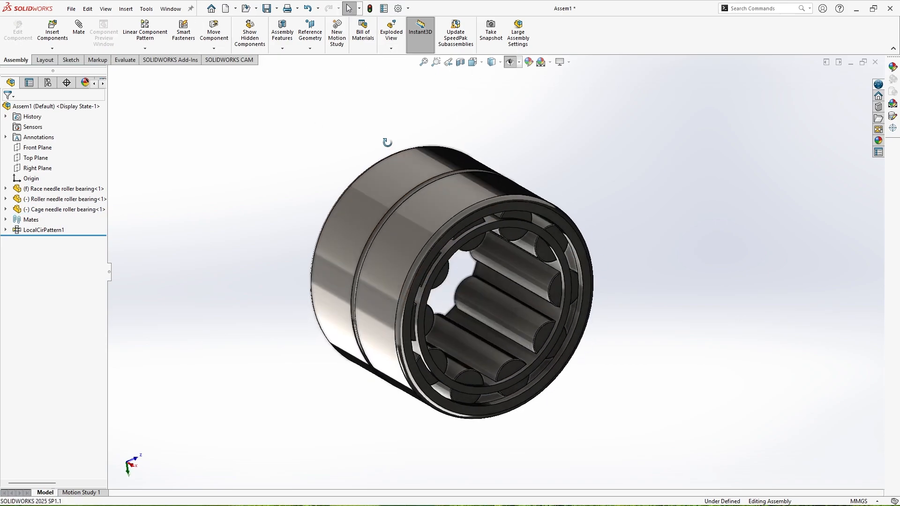